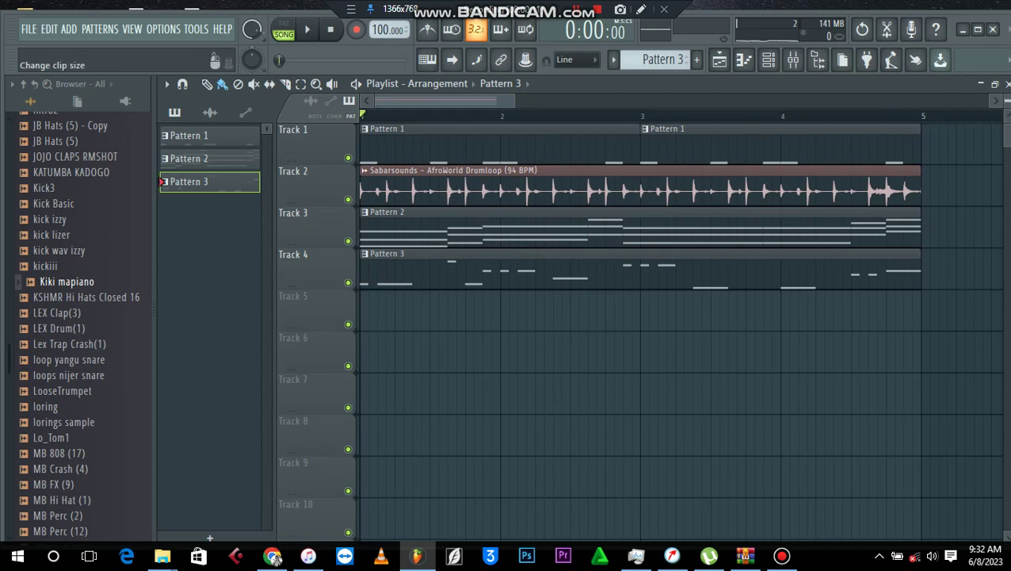
Open the mixer and search the effect plugins for "l2" for slot 10 of the Master track.
{"action": "scroll", "coordinate": [1004, 104], "scroll_direction": "up", "scroll_amount": 4}
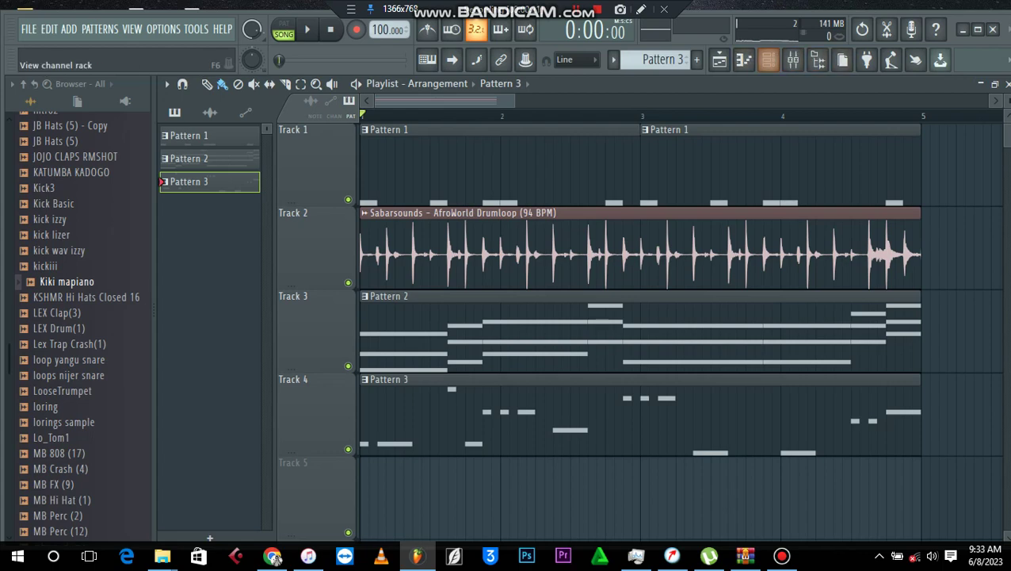
{"action": "left_click", "coordinate": [792, 60]}
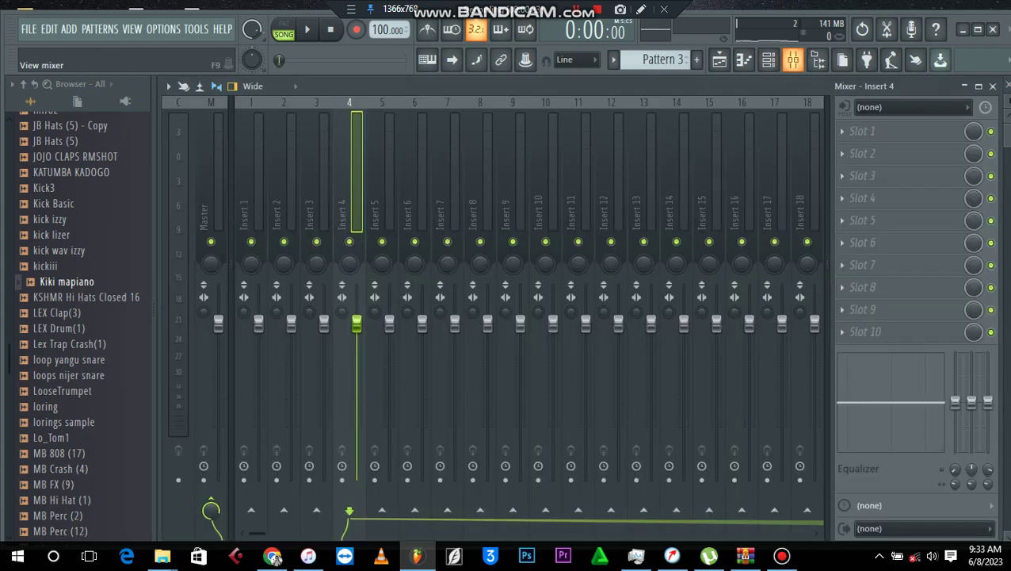
{"action": "left_click", "coordinate": [211, 174]}
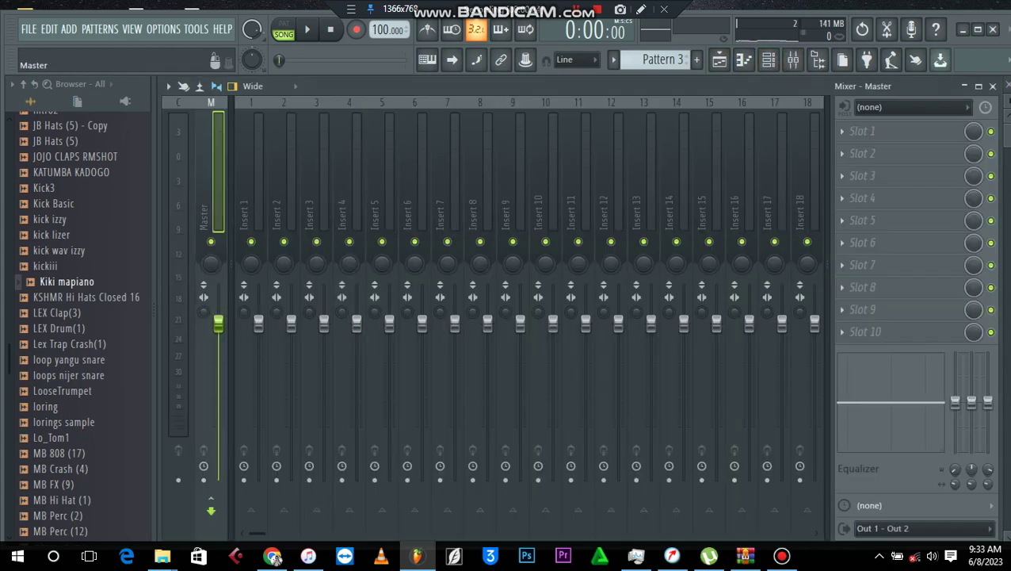
{"action": "left_click", "coordinate": [842, 264]}
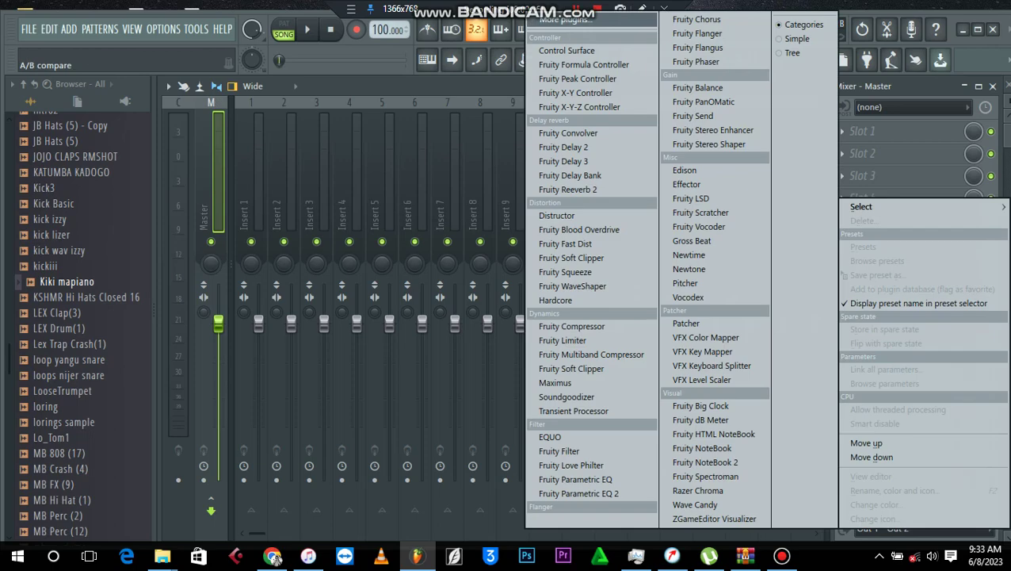
{"action": "mouse_move", "coordinate": [862, 207]}
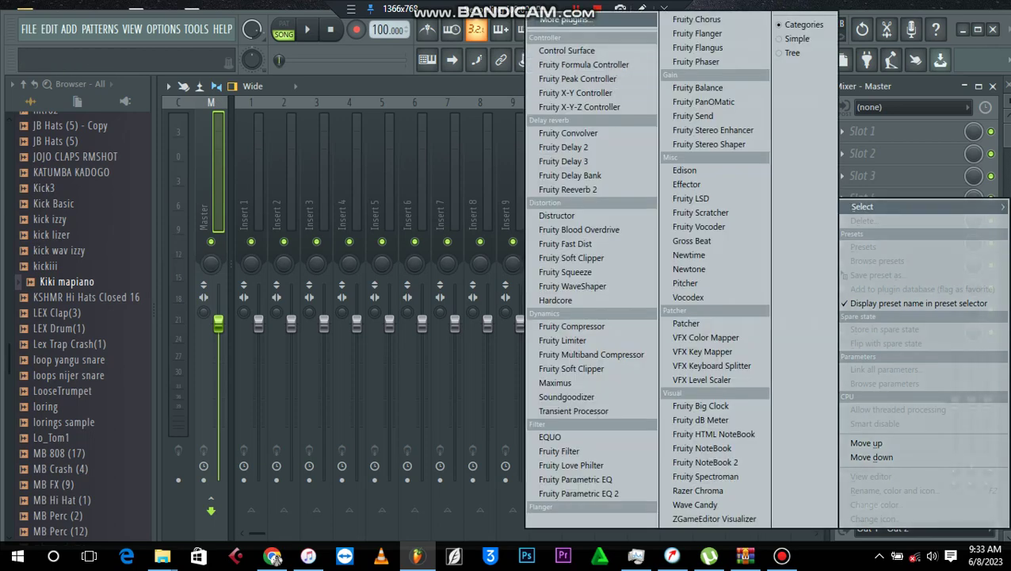
{"action": "key", "text": "Escape"}
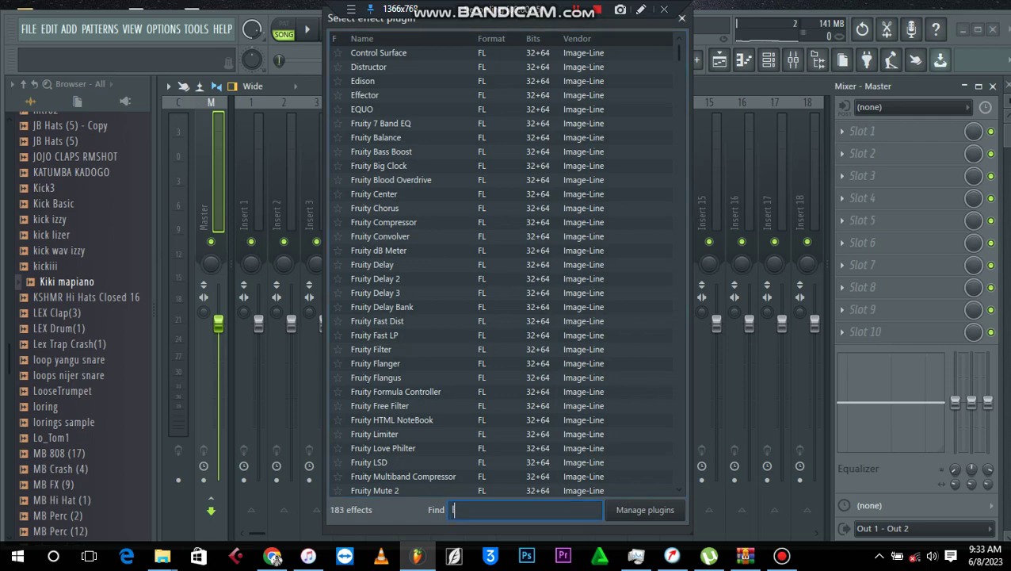
{"action": "type", "text": "l2"}
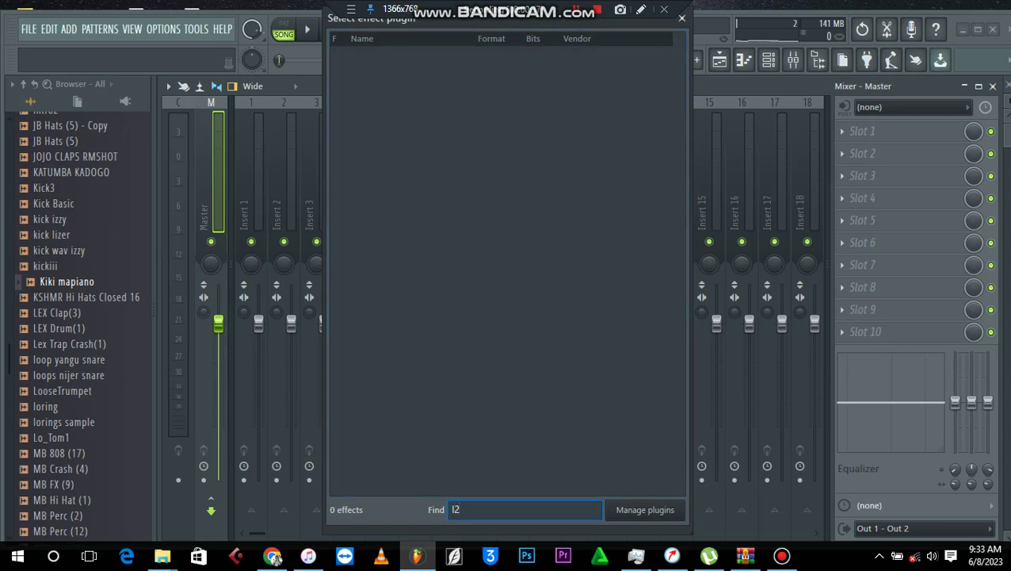
{"action": "key", "text": "BackSpace"}
{"action": "key", "text": "BackSpace"}
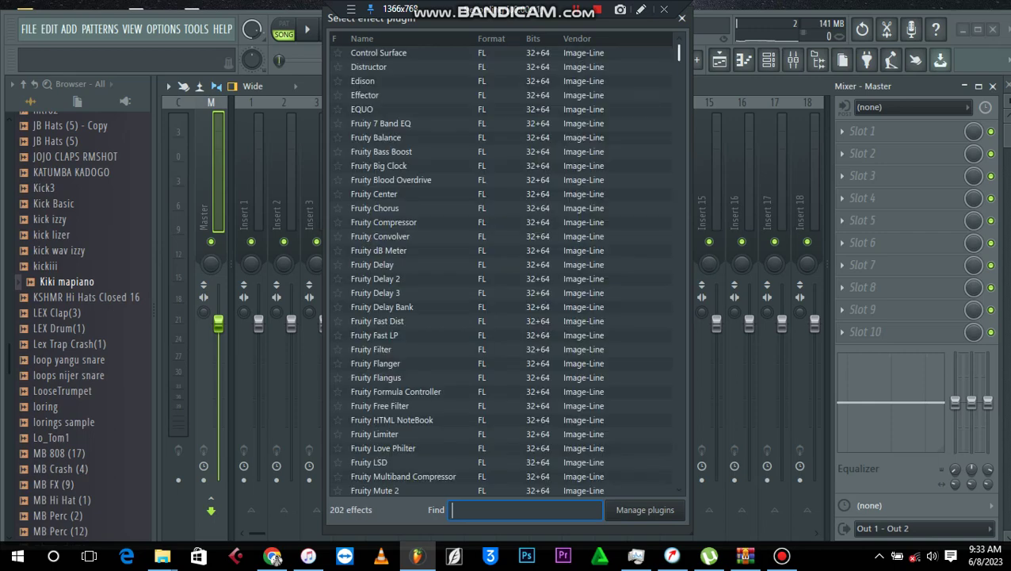
Load WaveShell-VST 9.2 into slot 10 of the Master track, skipping the Waves license check.
{"action": "scroll", "coordinate": [504, 269], "scroll_direction": "down", "scroll_amount": 20}
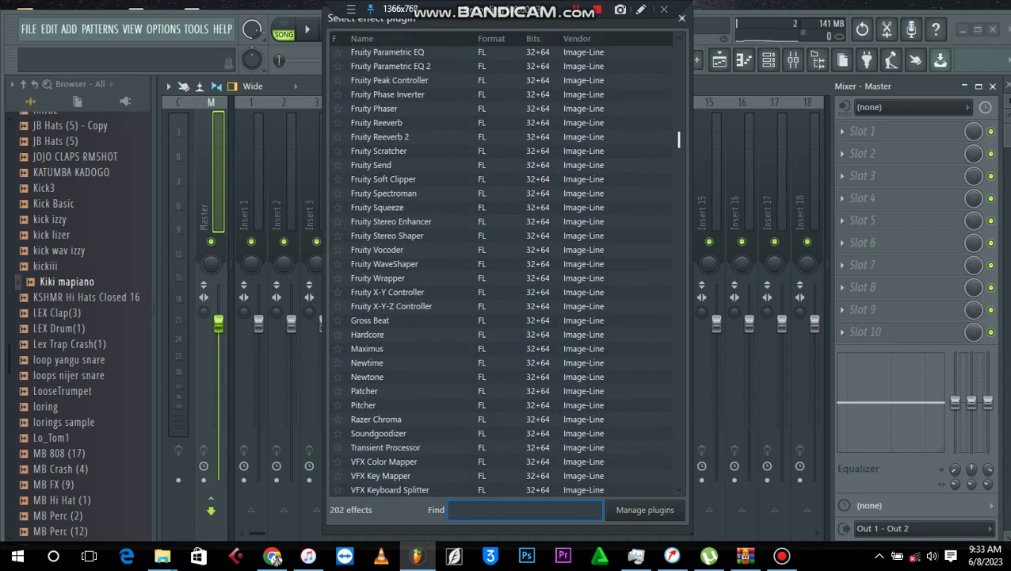
{"action": "scroll", "coordinate": [504, 269], "scroll_direction": "down", "scroll_amount": 12}
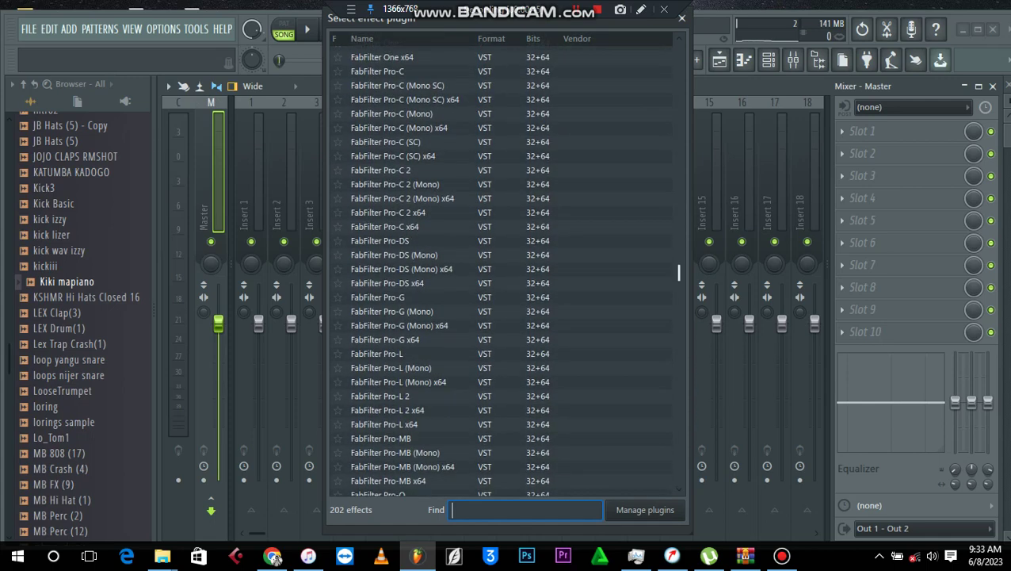
{"action": "scroll", "coordinate": [505, 269], "scroll_direction": "down", "scroll_amount": 15}
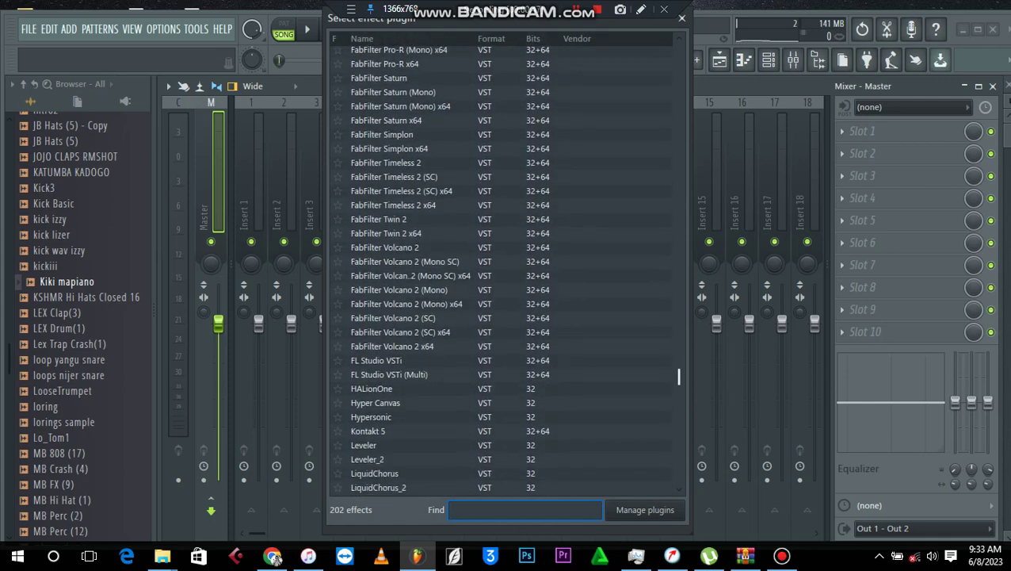
{"action": "scroll", "coordinate": [504, 270], "scroll_direction": "down", "scroll_amount": 9}
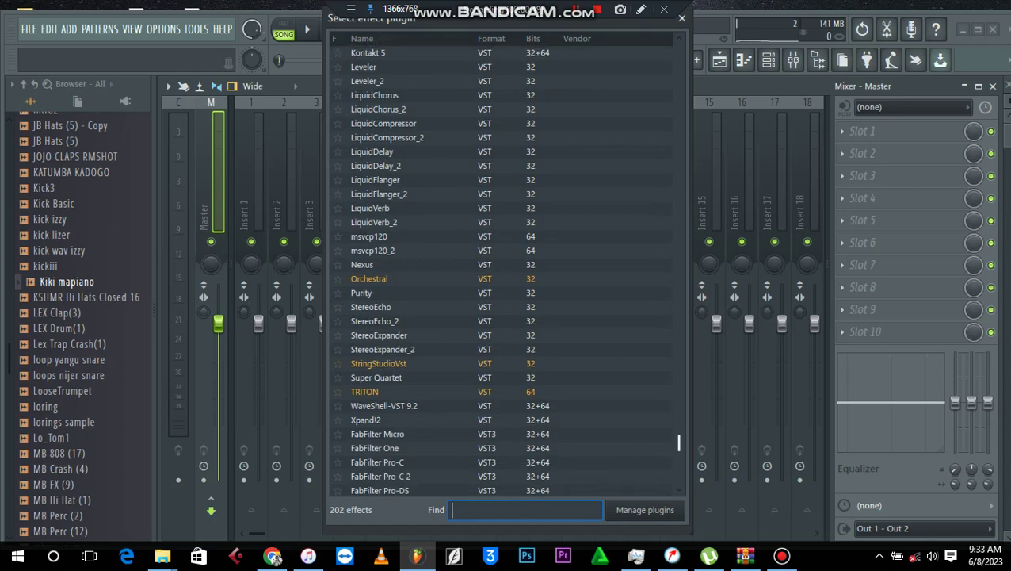
{"action": "scroll", "coordinate": [504, 270], "scroll_direction": "down", "scroll_amount": 4}
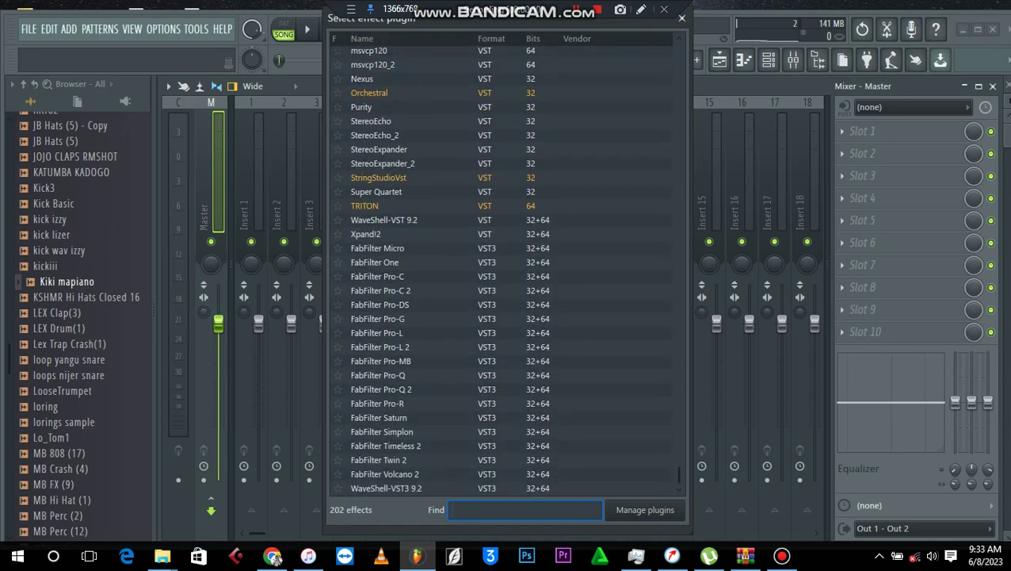
{"action": "left_click", "coordinate": [384, 220]}
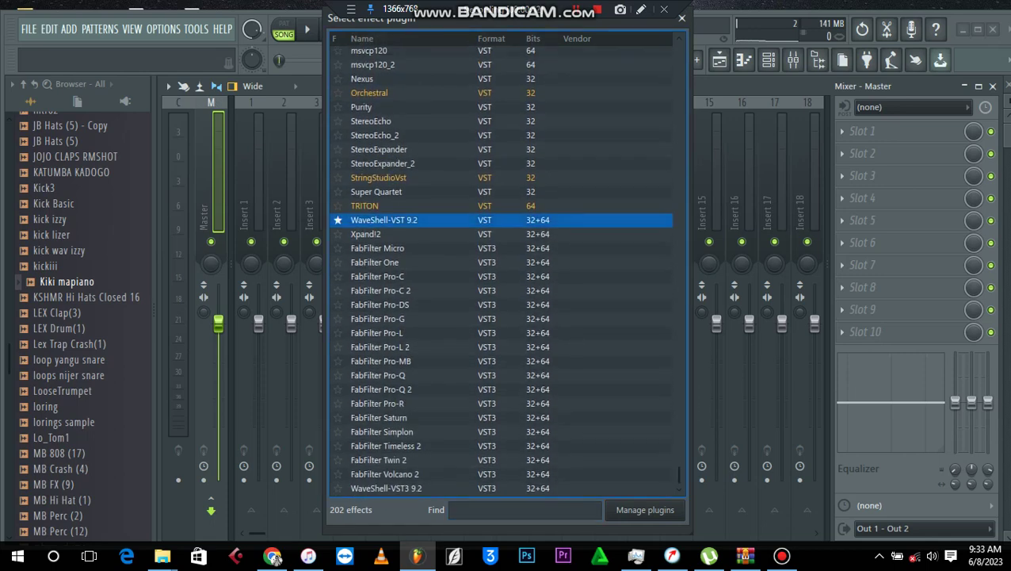
{"action": "key", "text": "Return"}
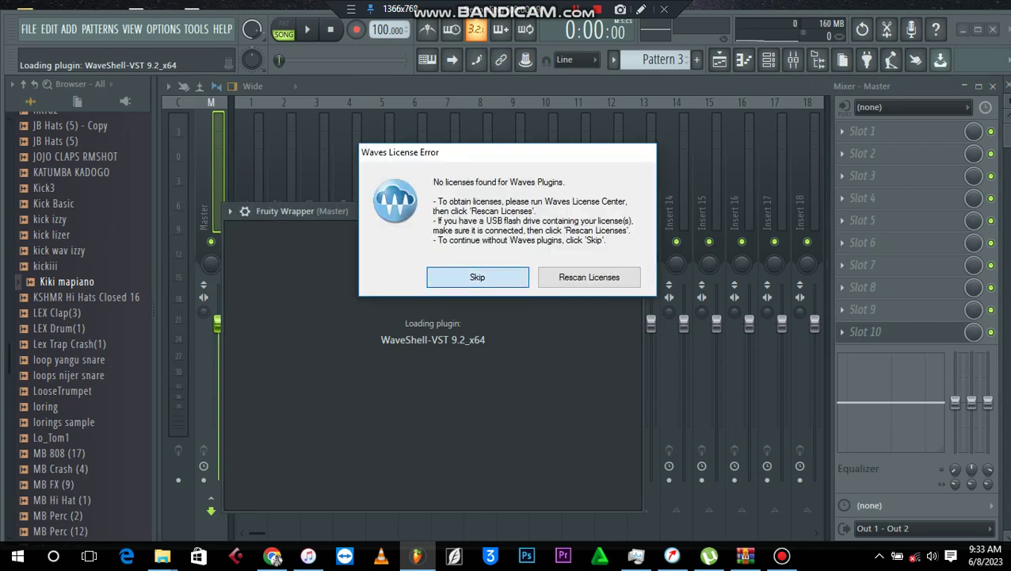
{"action": "key", "text": "Return"}
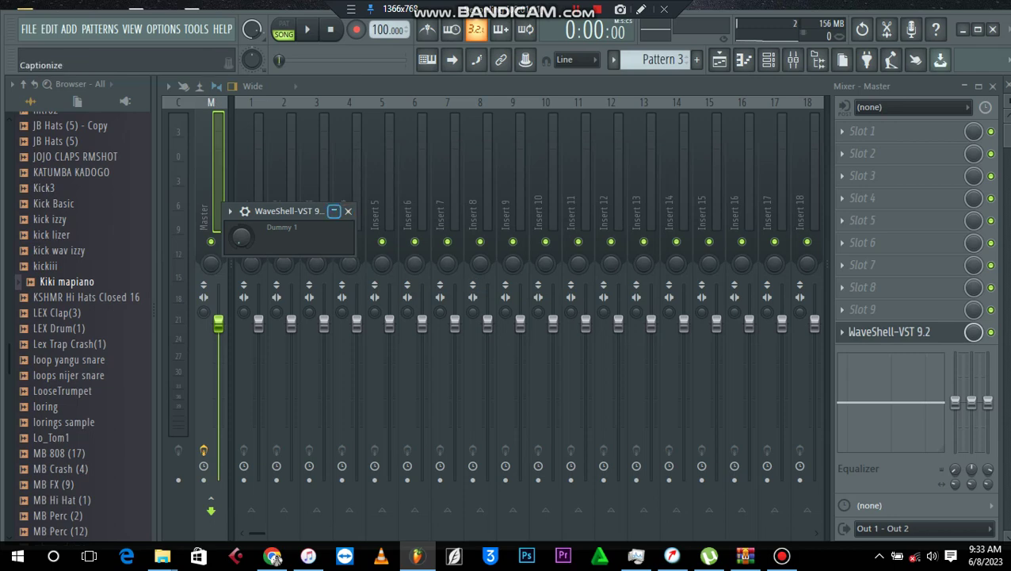
Close the WaveShell-VST 9.2 window and delete the plugin from the Master track's slot 10.
{"action": "left_click", "coordinate": [333, 211]}
{"action": "right_click", "coordinate": [880, 331]}
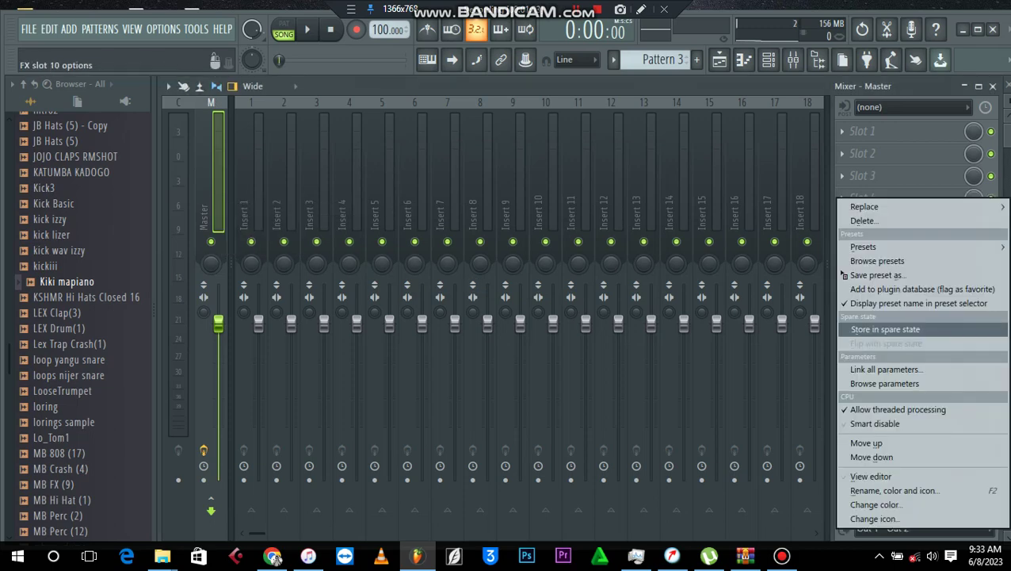
{"action": "left_click", "coordinate": [862, 220]}
{"action": "left_click", "coordinate": [579, 325]}
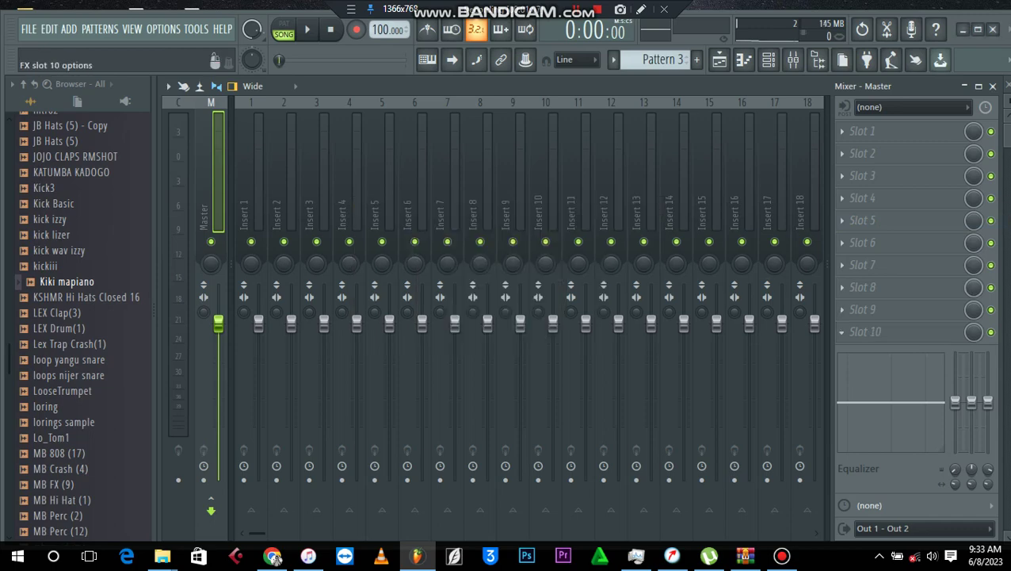
Load Maximus into the Master track's slot 10, play the song and apply the "Clear master RMS" preset.
{"action": "left_click", "coordinate": [872, 331]}
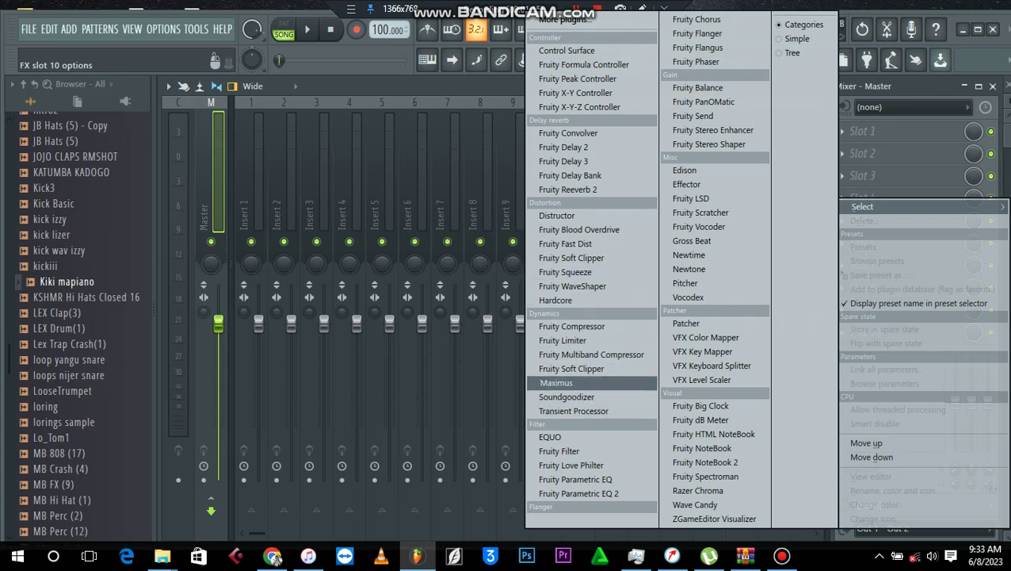
{"action": "left_click", "coordinate": [557, 382]}
{"action": "key", "text": "space"}
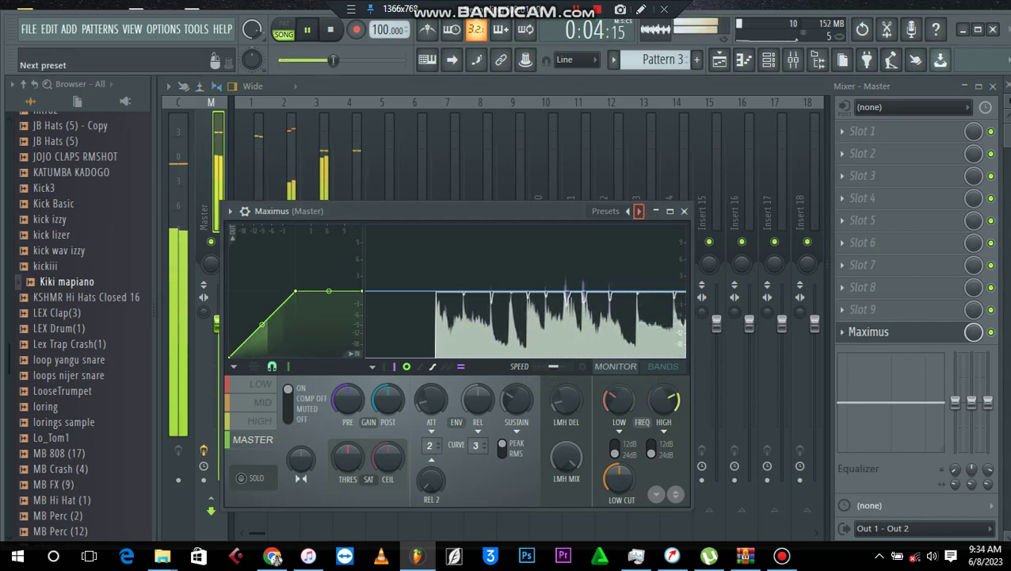
{"action": "right_click", "coordinate": [638, 211]}
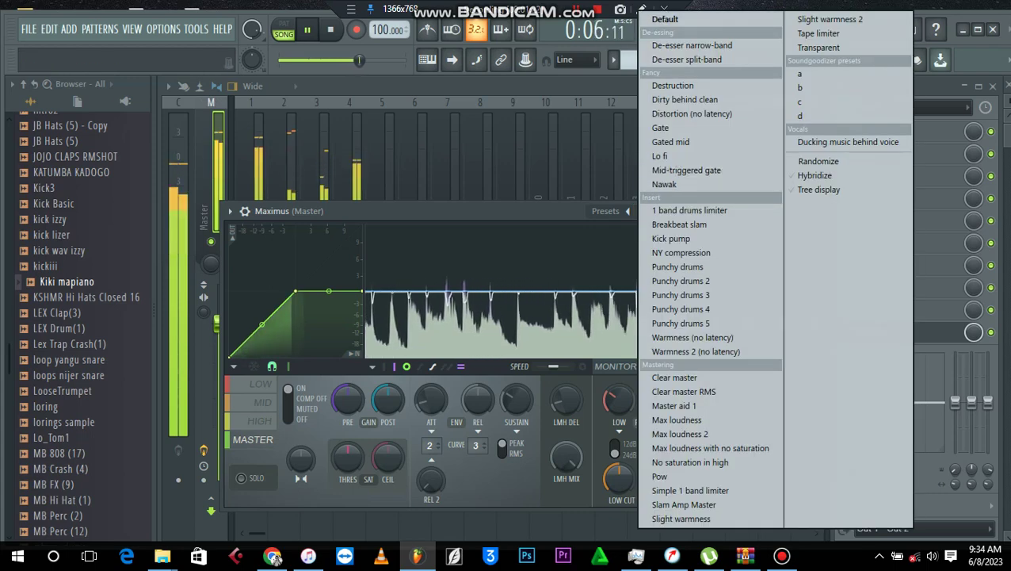
{"action": "left_click", "coordinate": [683, 391]}
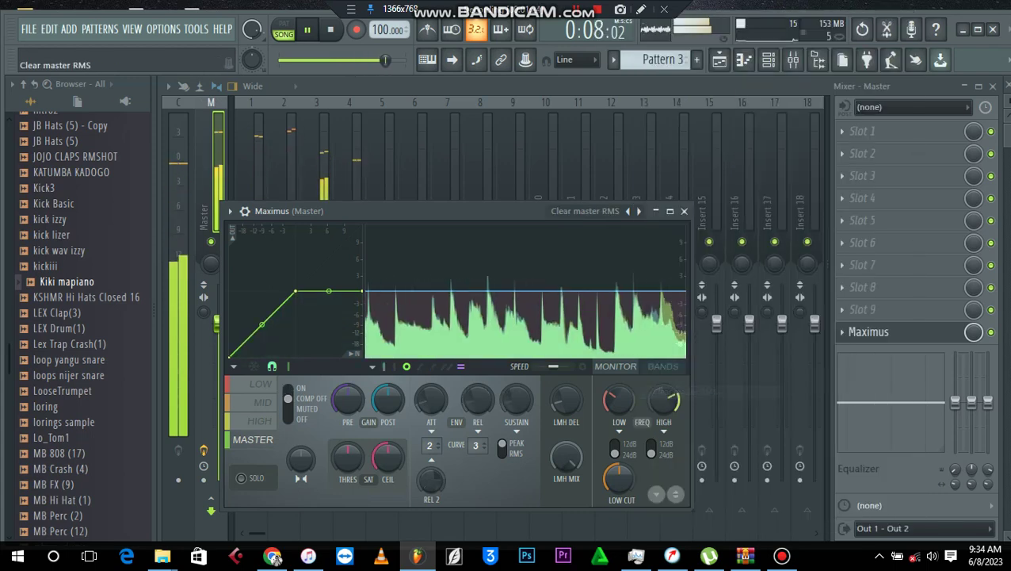
Try a master-band post gain of about 4.9 dB in Maximus, stop playback and reset the gain.
{"action": "left_click_drag", "start_coordinate": [387, 398], "coordinate": [387, 375]}
{"action": "key", "text": "space"}
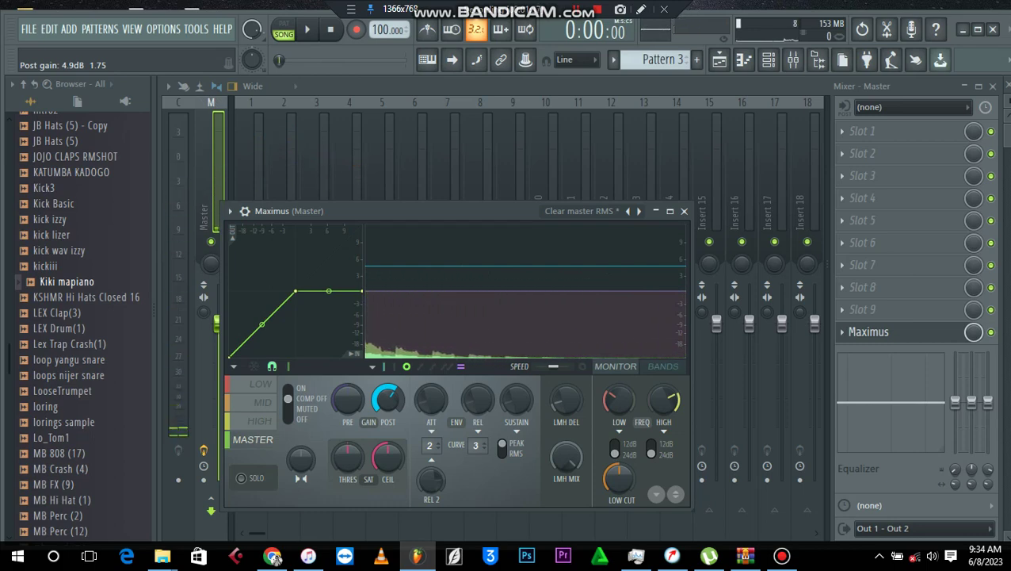
{"action": "right_click", "coordinate": [387, 399]}
{"action": "key", "text": "Escape"}
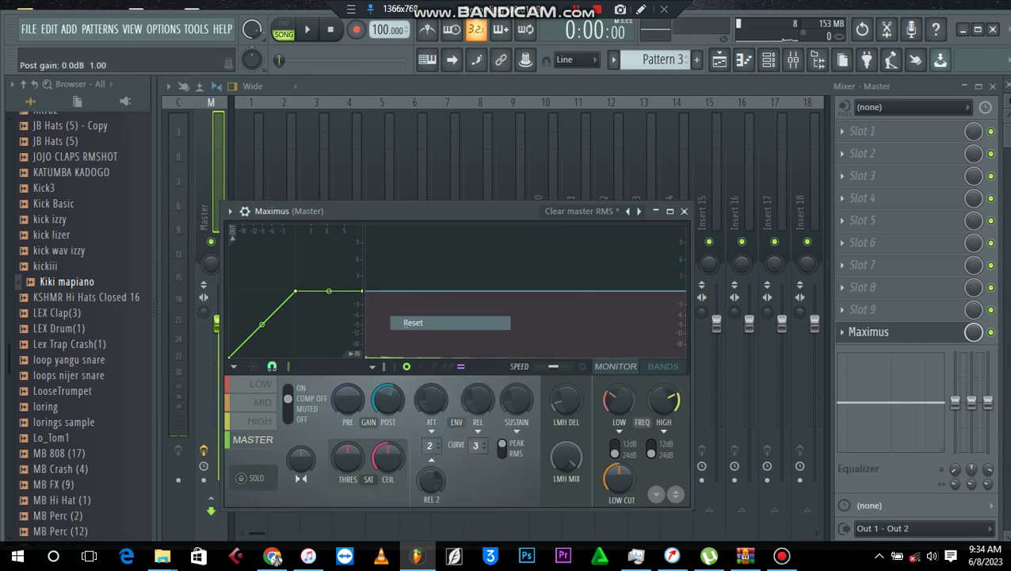
Delete Maximus from the Master track's slot 10 and close the mixer.
{"action": "left_click", "coordinate": [842, 332]}
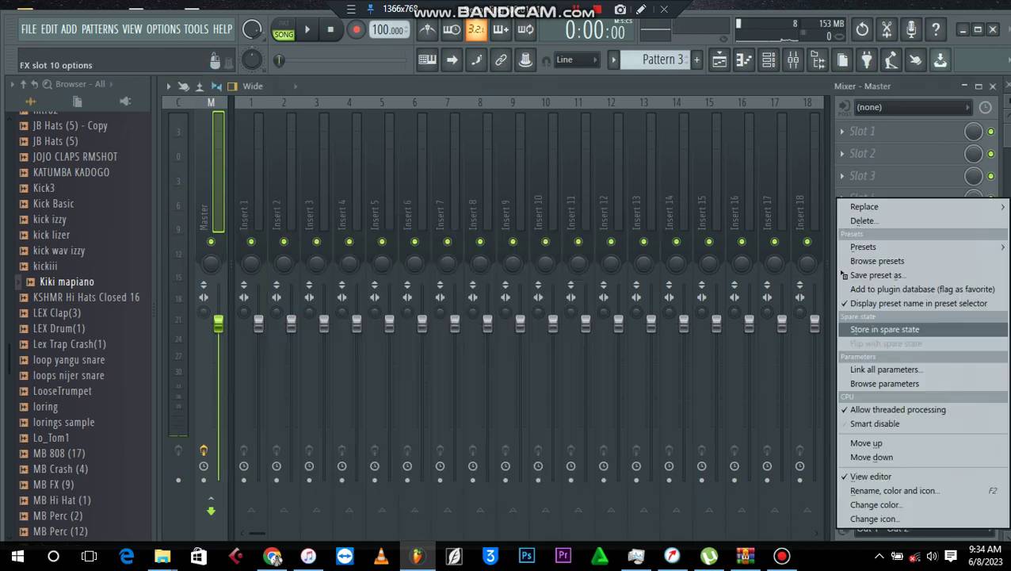
{"action": "left_click", "coordinate": [863, 220]}
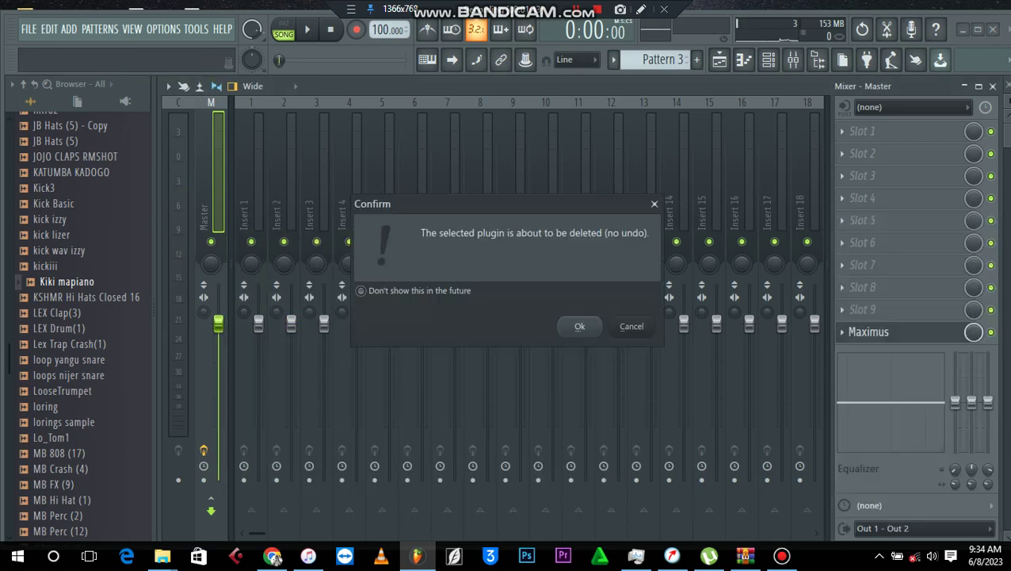
{"action": "left_click", "coordinate": [578, 326]}
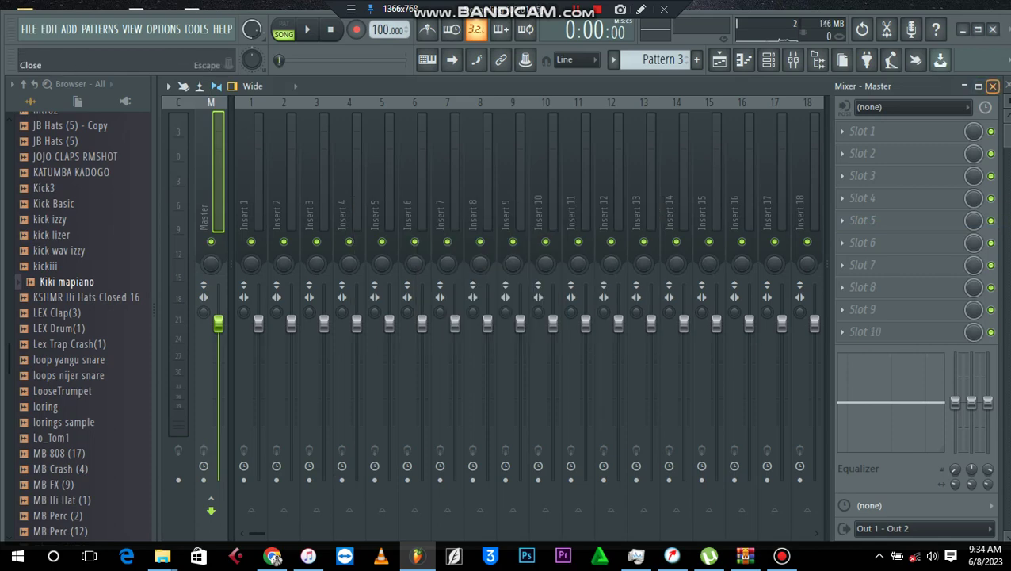
{"action": "left_click", "coordinate": [993, 86]}
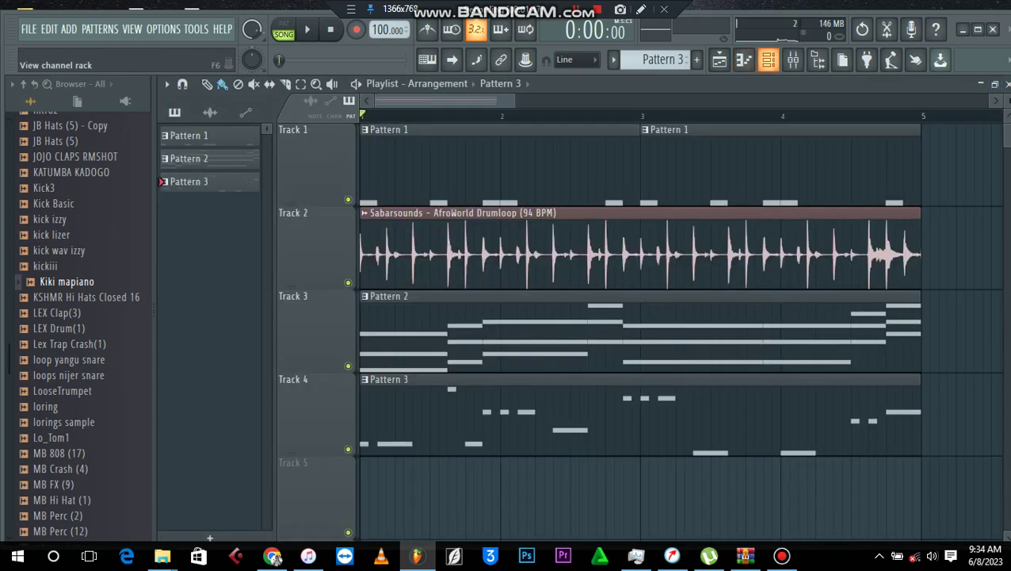
Open the channel rack, solo the "kiki ni nomaa" channel and play the song.
{"action": "left_click", "coordinate": [768, 60]}
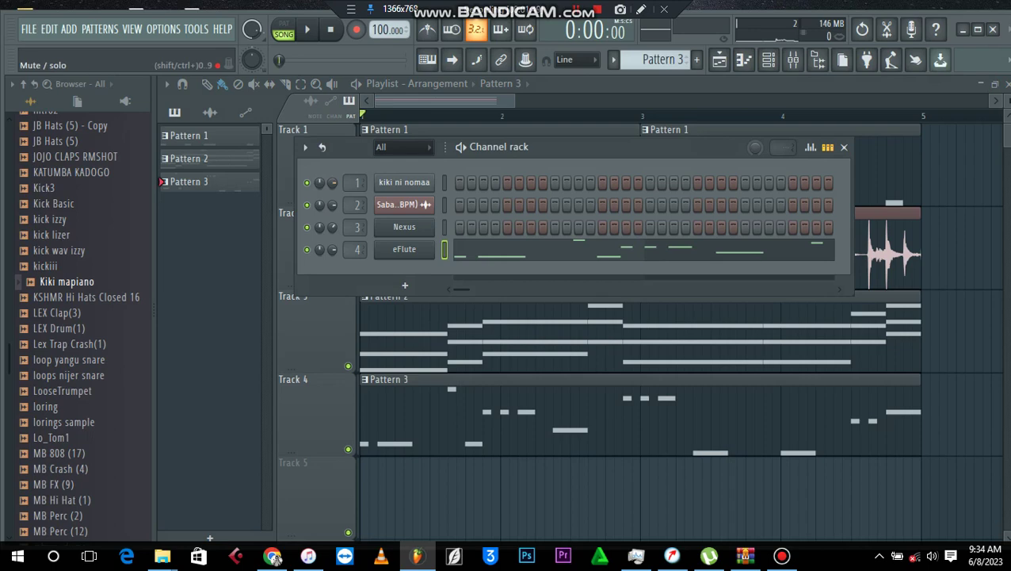
{"action": "right_click", "coordinate": [307, 183]}
{"action": "left_click", "coordinate": [330, 192]}
{"action": "key", "text": "space"}
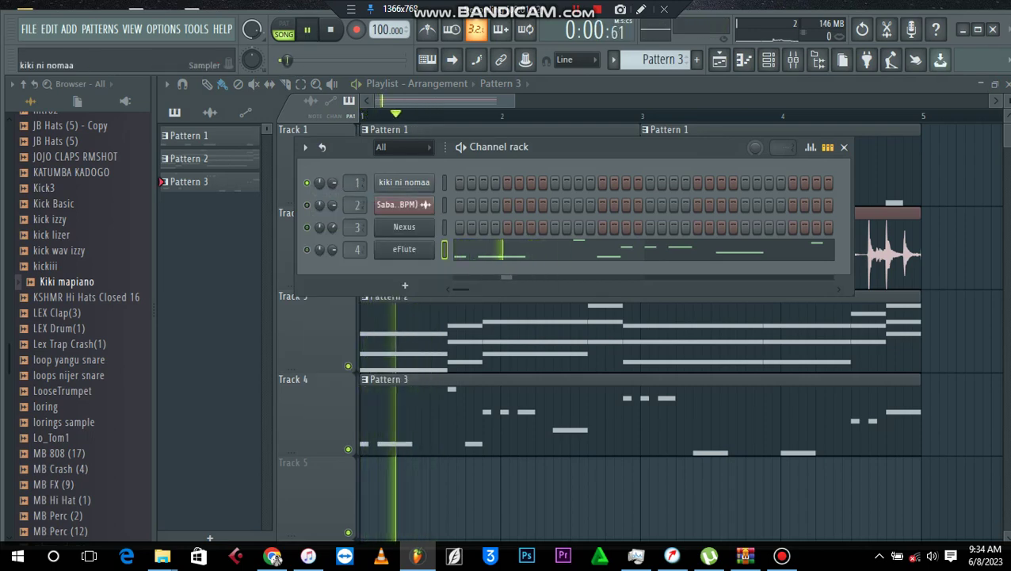
Shorten the "kiki ni nomaa" sample with its precomputed length setting, stop playback and lengthen it slightly again.
{"action": "left_click", "coordinate": [405, 182]}
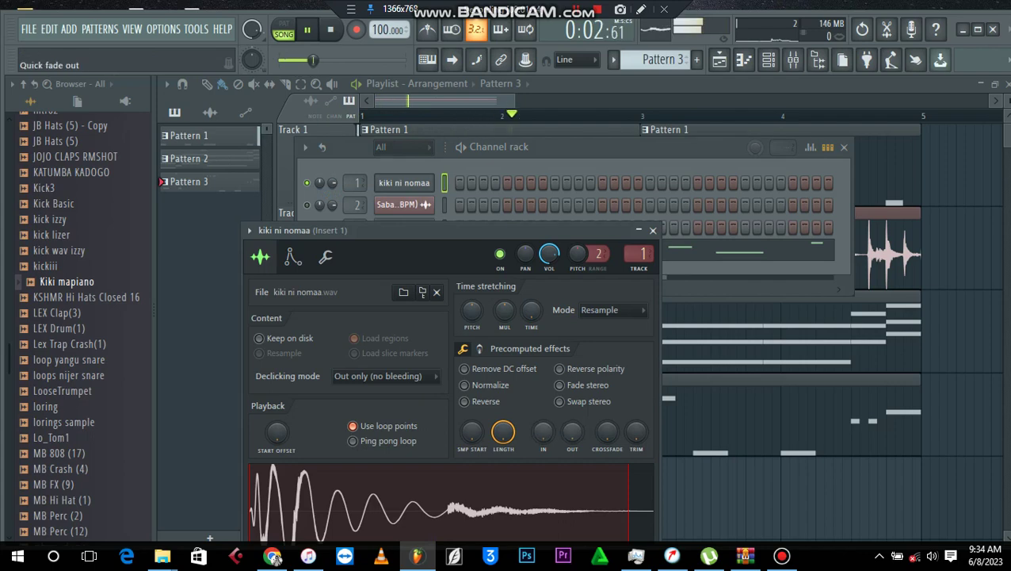
{"action": "left_click_drag", "start_coordinate": [572, 432], "coordinate": [572, 451]}
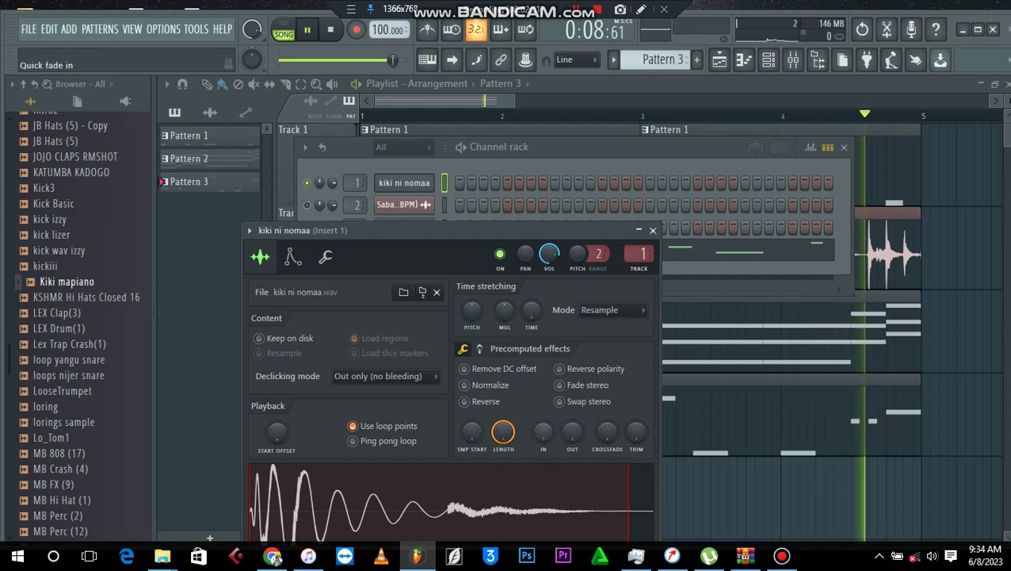
{"action": "left_click_drag", "start_coordinate": [503, 431], "coordinate": [503, 480]}
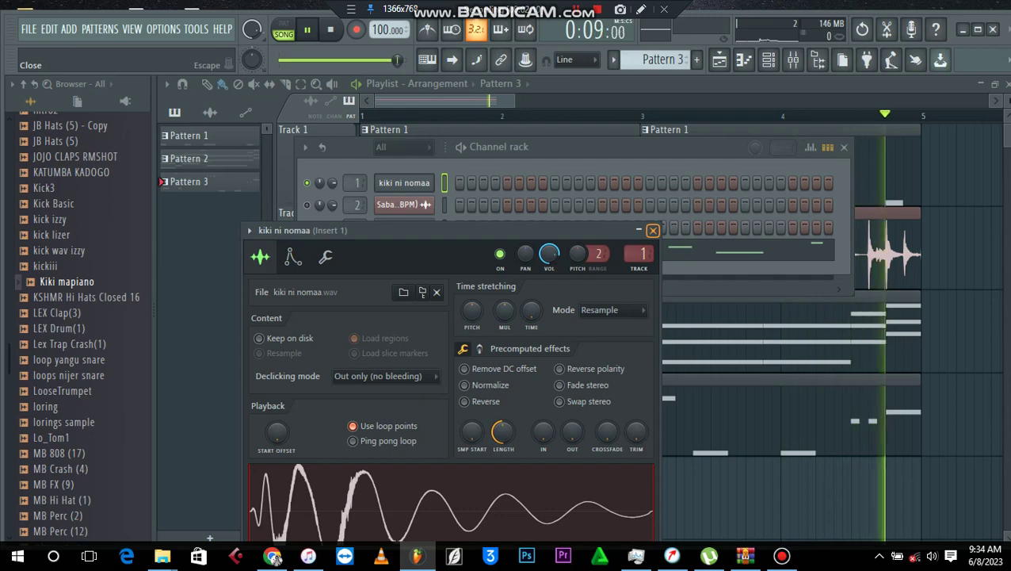
{"action": "key", "text": "space"}
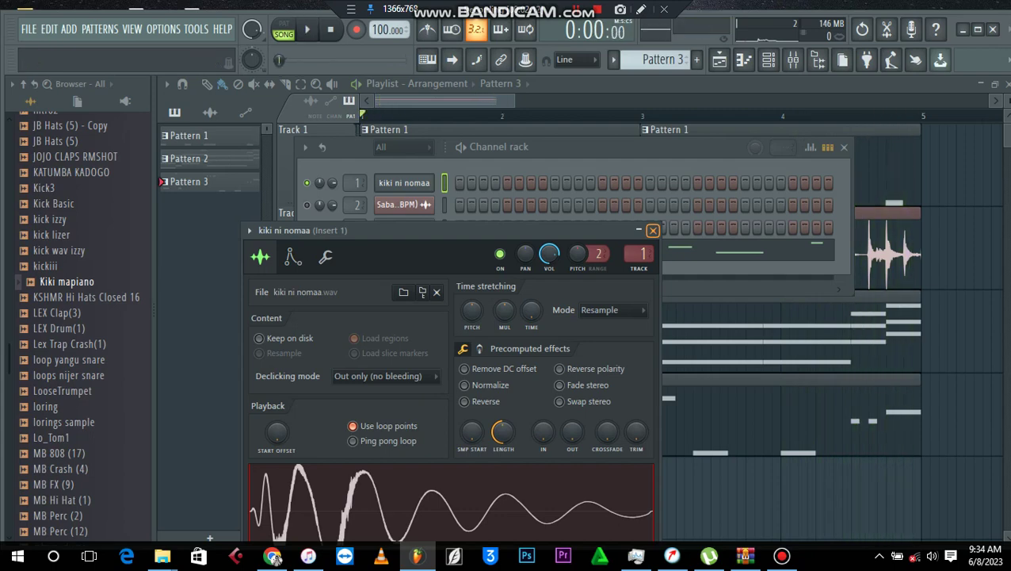
{"action": "left_click_drag", "start_coordinate": [502, 432], "coordinate": [502, 419]}
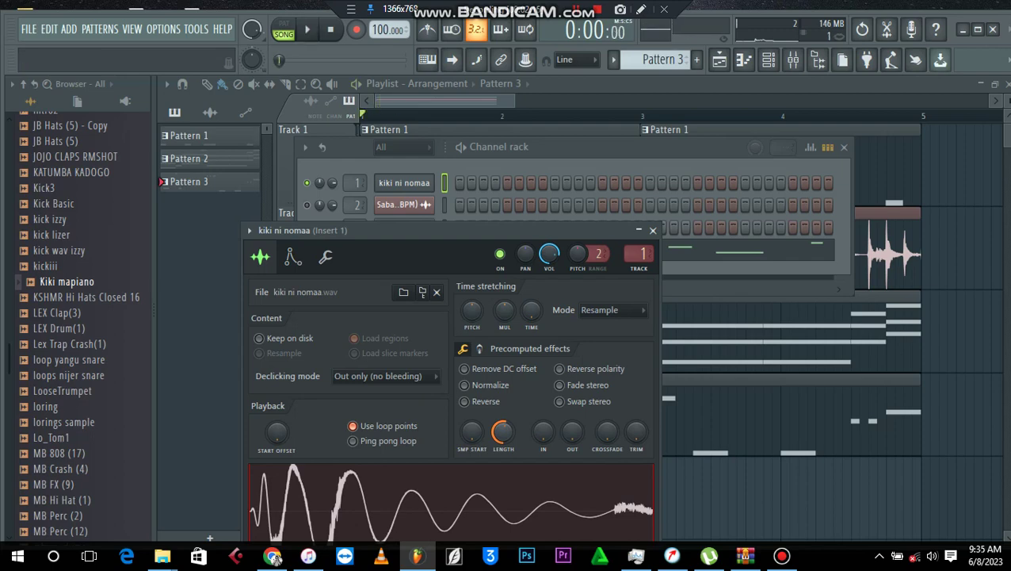
Lengthen the "kiki ni nomaa" sample during a test playback, close its settings and the channel rack, and stop the song.
{"action": "left_click_drag", "start_coordinate": [503, 419], "coordinate": [502, 400]}
{"action": "key", "text": "space"}
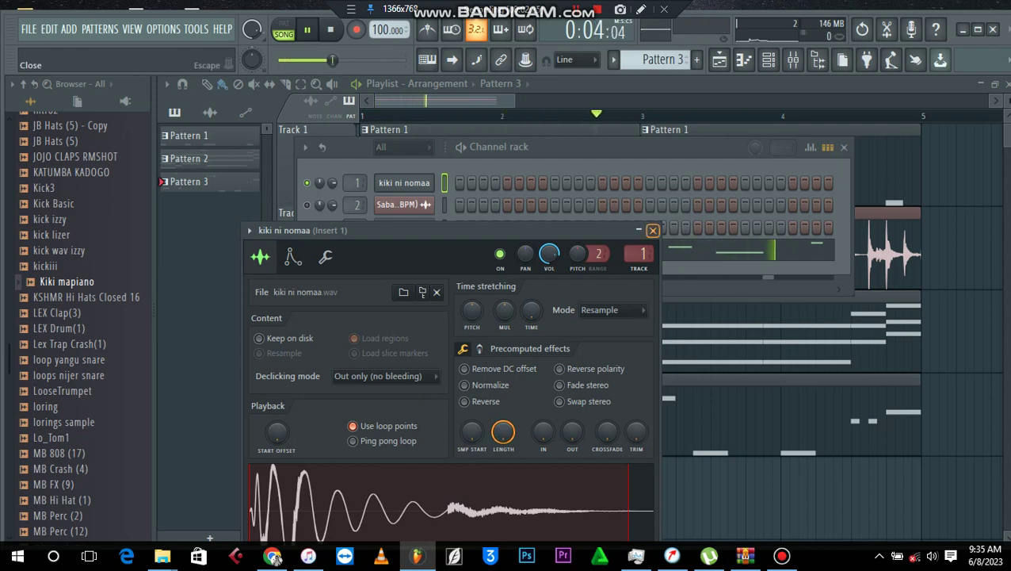
{"action": "key", "text": "Escape"}
{"action": "key", "text": "F6"}
{"action": "key", "text": "space"}
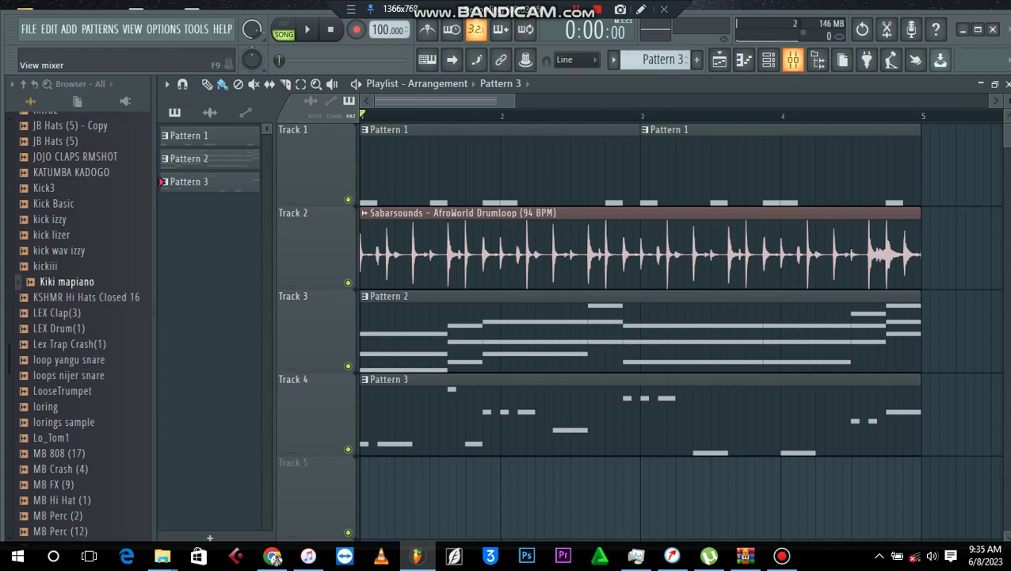
Open the mixer on the Master track and list the installed VST effects from the browser's plugin database.
{"action": "left_click", "coordinate": [793, 59]}
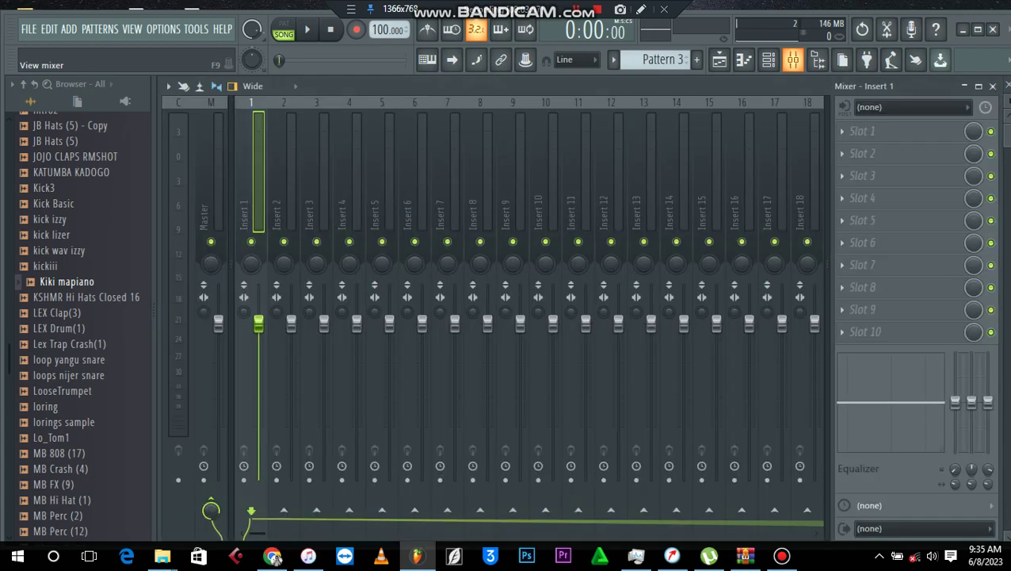
{"action": "left_click", "coordinate": [793, 59]}
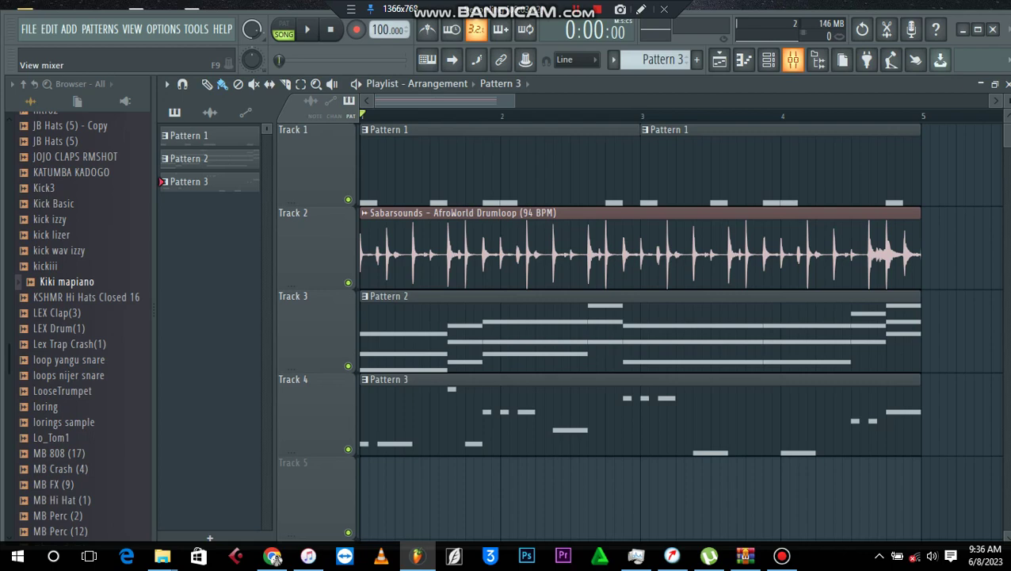
{"action": "left_click", "coordinate": [793, 59]}
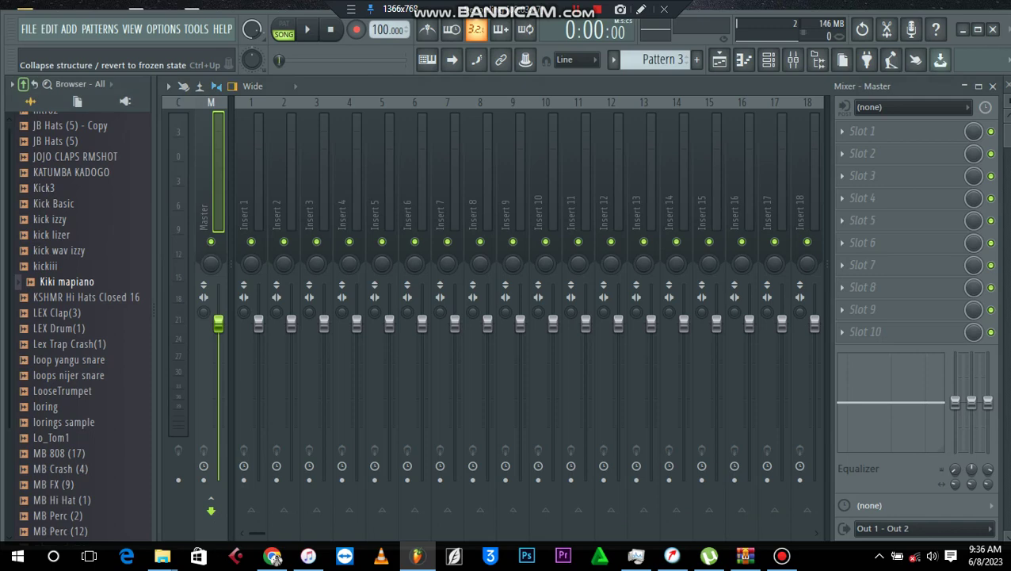
{"action": "left_click", "coordinate": [23, 84]}
{"action": "left_click", "coordinate": [69, 161]}
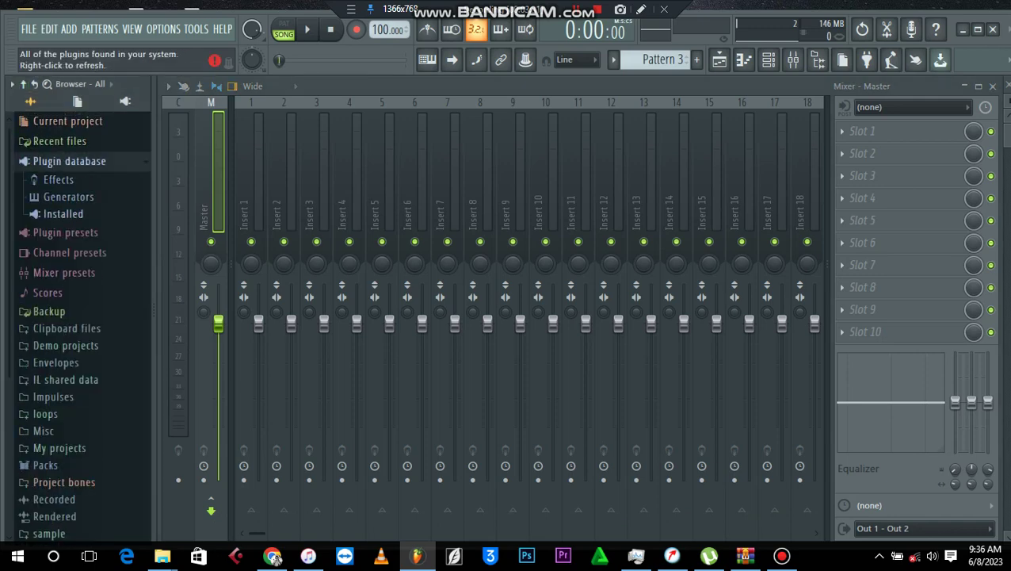
{"action": "left_click", "coordinate": [63, 214]}
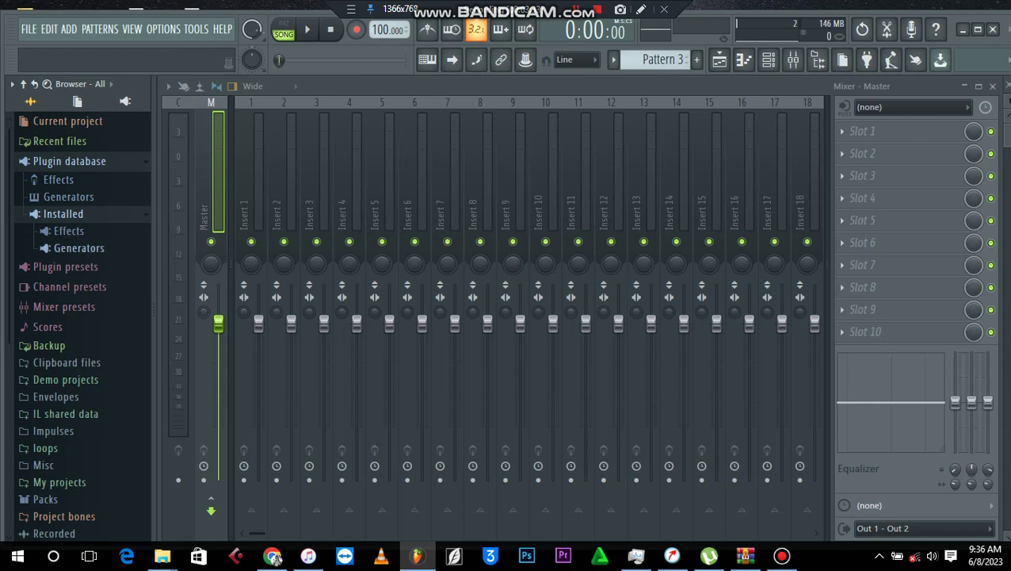
{"action": "left_click", "coordinate": [78, 248]}
{"action": "left_click", "coordinate": [79, 248]}
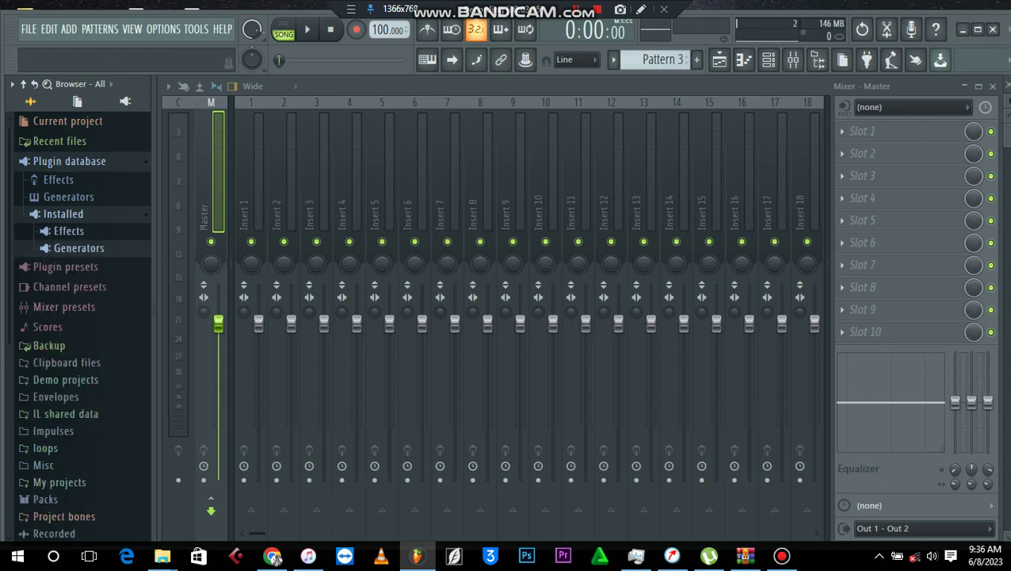
{"action": "left_click", "coordinate": [69, 231]}
{"action": "left_click", "coordinate": [71, 299]}
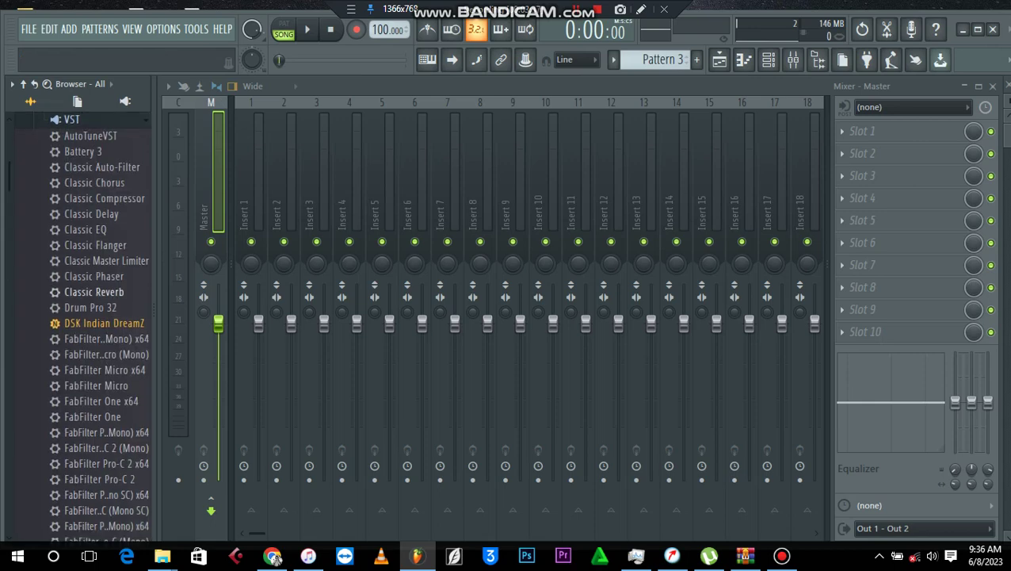
Load WaveShell-VST 9.2 into the Master track's slot 9, skip the Waves license check and close the plugin window.
{"action": "scroll", "coordinate": [88, 325], "scroll_direction": "down", "scroll_amount": 15}
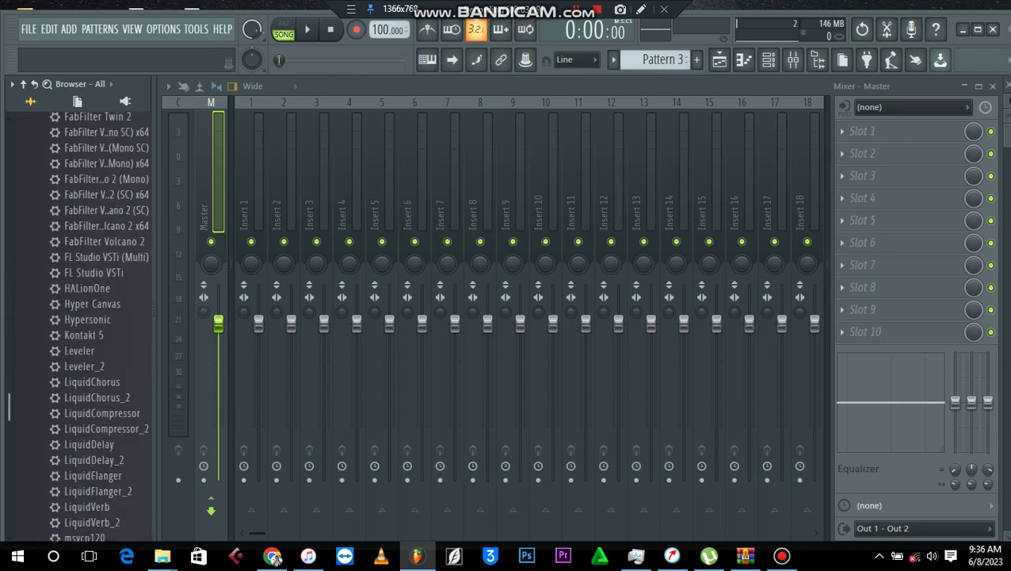
{"action": "scroll", "coordinate": [87, 325], "scroll_direction": "down", "scroll_amount": 5}
{"action": "left_click_drag", "start_coordinate": [103, 449], "coordinate": [860, 354]}
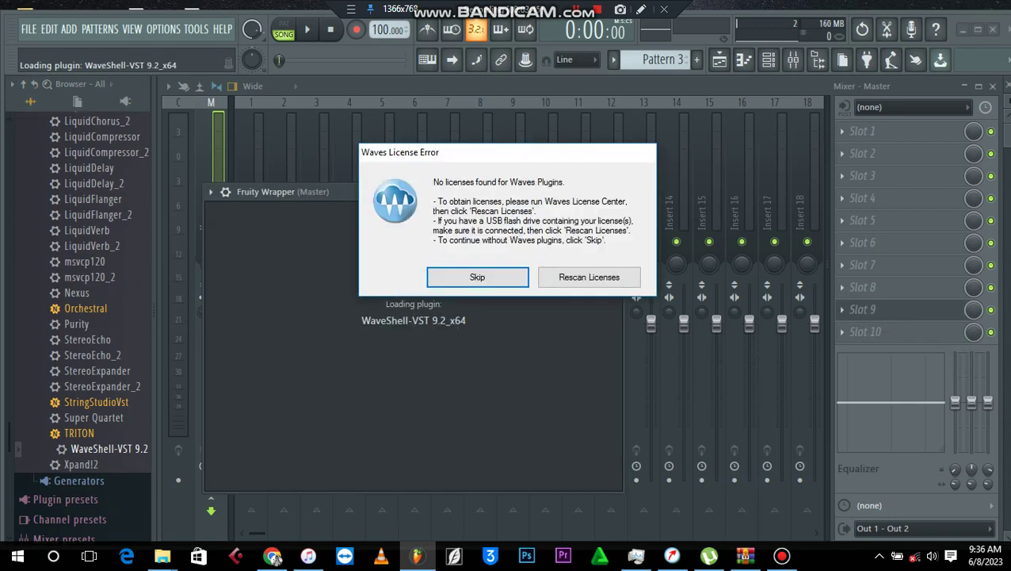
{"action": "key", "text": "Return"}
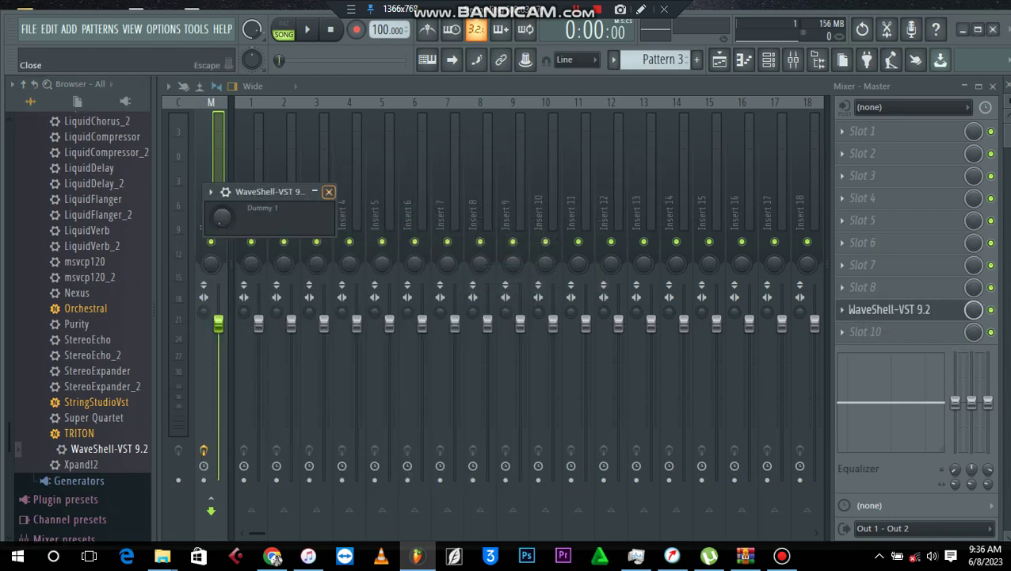
{"action": "left_click", "coordinate": [328, 192]}
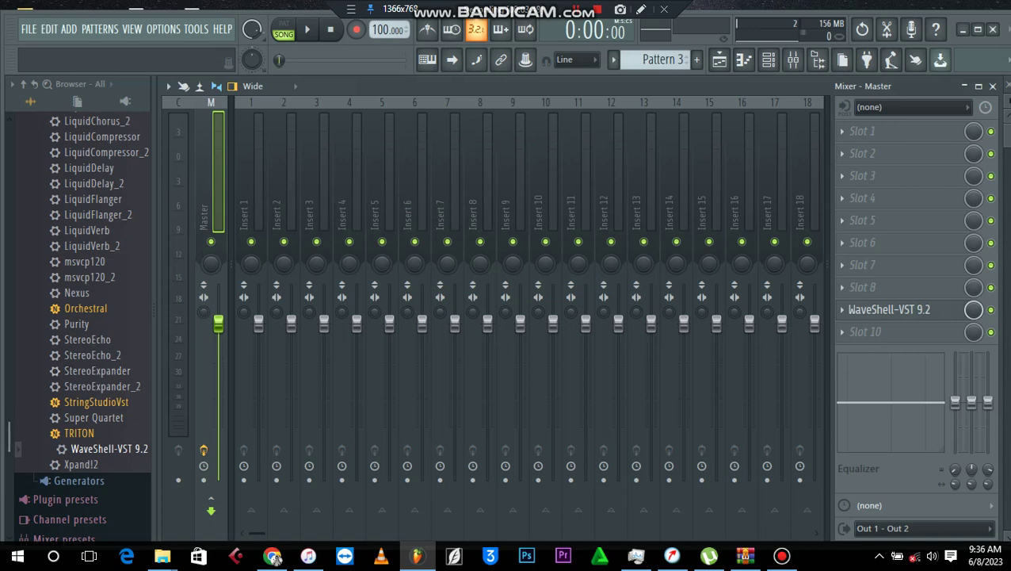
Load WaveShell-VST3 9.2 from the VST3 effects into the Master track's slot 9 and choose L1+ Ultramaximizer Stereo.
{"action": "scroll", "coordinate": [79, 317], "scroll_direction": "up", "scroll_amount": 15}
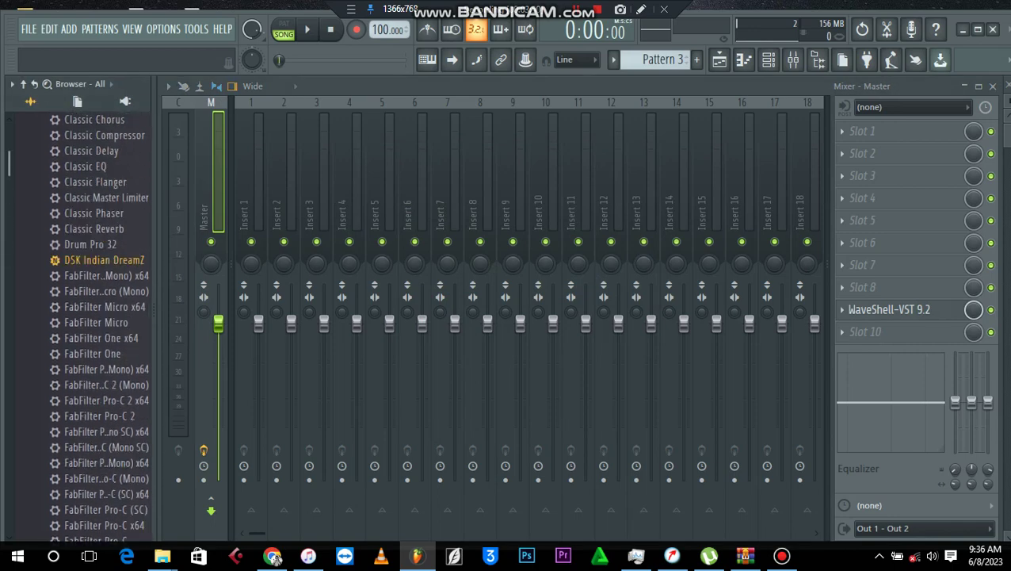
{"action": "left_click", "coordinate": [72, 299]}
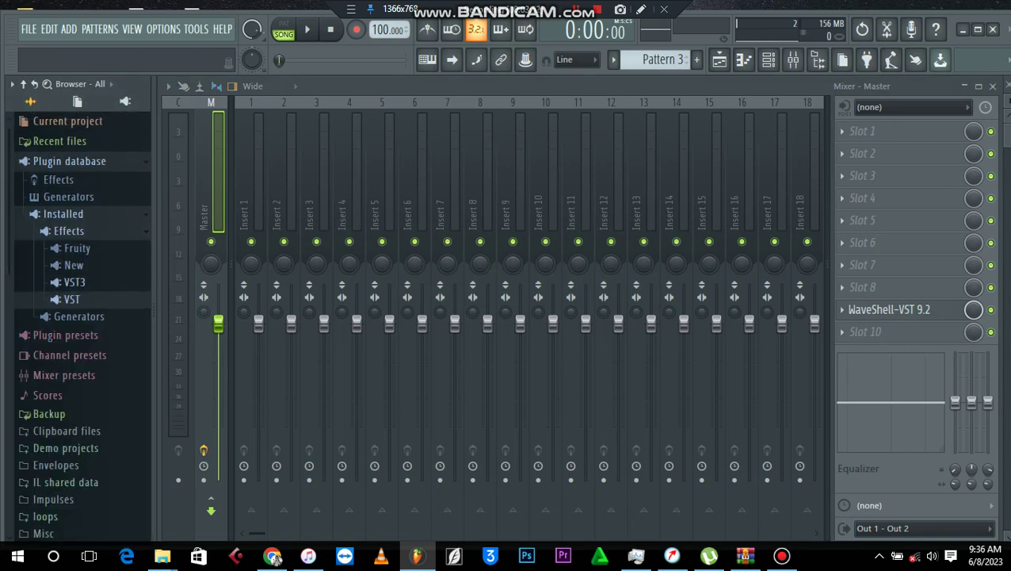
{"action": "left_click", "coordinate": [74, 282]}
{"action": "scroll", "coordinate": [75, 270], "scroll_direction": "down", "scroll_amount": 1}
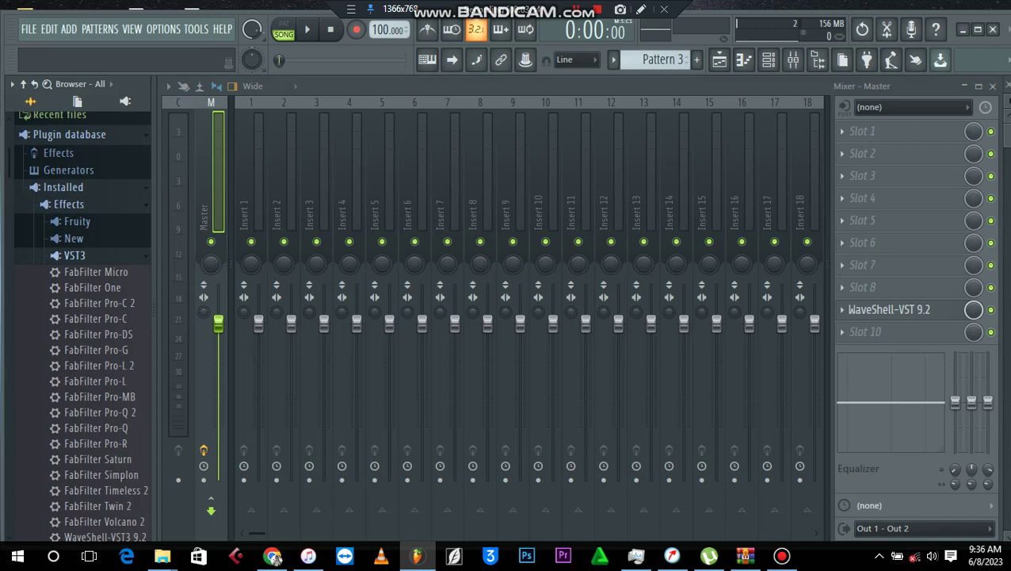
{"action": "scroll", "coordinate": [79, 325], "scroll_direction": "down", "scroll_amount": 7}
{"action": "left_click_drag", "start_coordinate": [103, 213], "coordinate": [891, 342]}
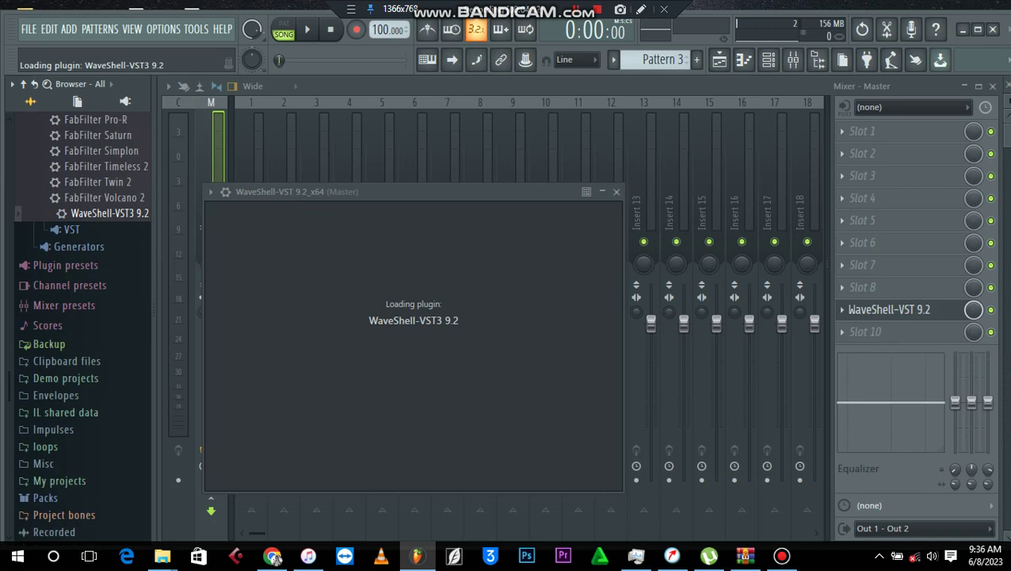
{"action": "left_click", "coordinate": [508, 281]}
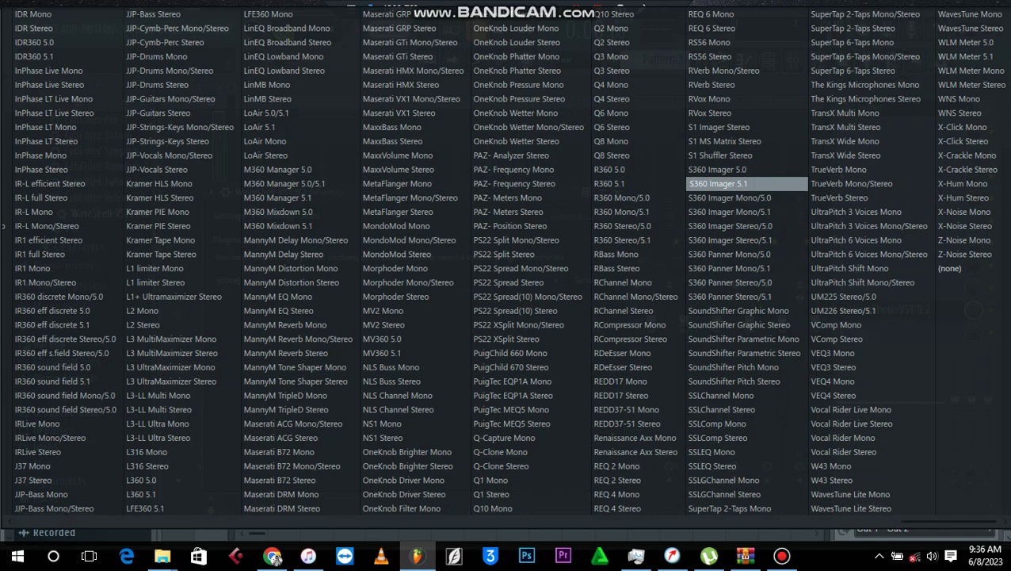
{"action": "left_click", "coordinate": [175, 295]}
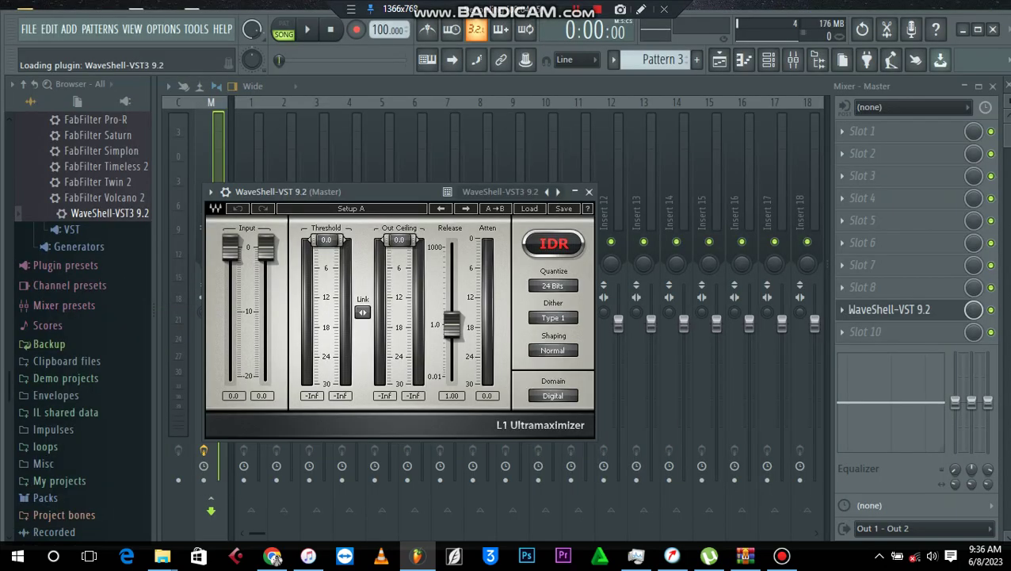
Play the song, turn all channels back on in the channel rack and return to the mixer.
{"action": "key", "text": "space"}
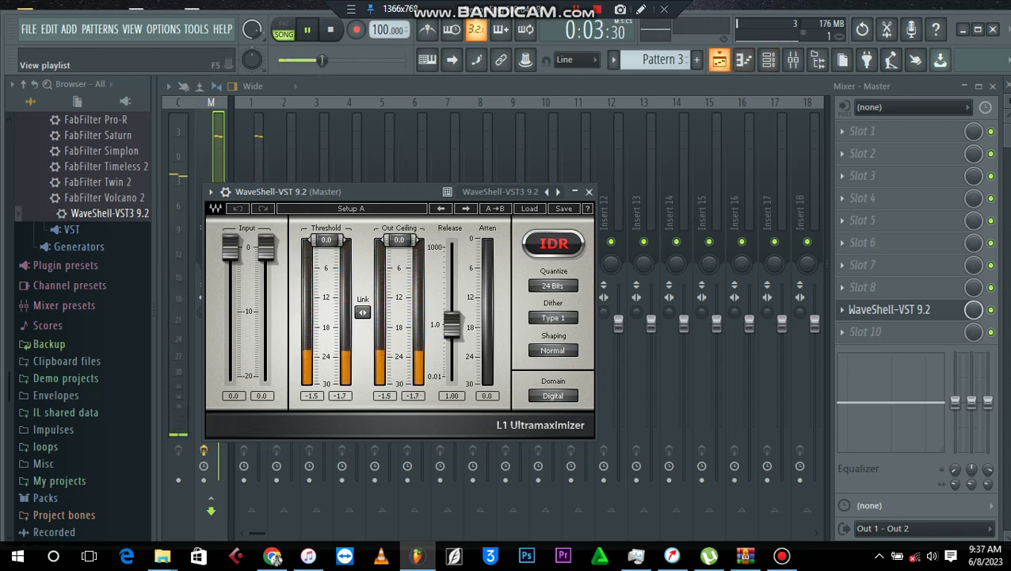
{"action": "left_click", "coordinate": [719, 59]}
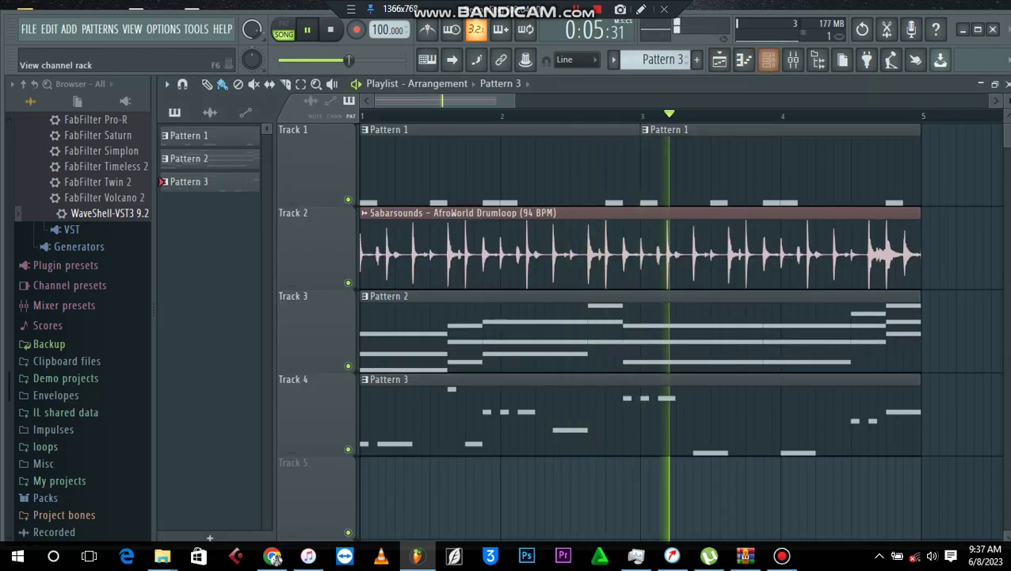
{"action": "key", "text": "F9"}
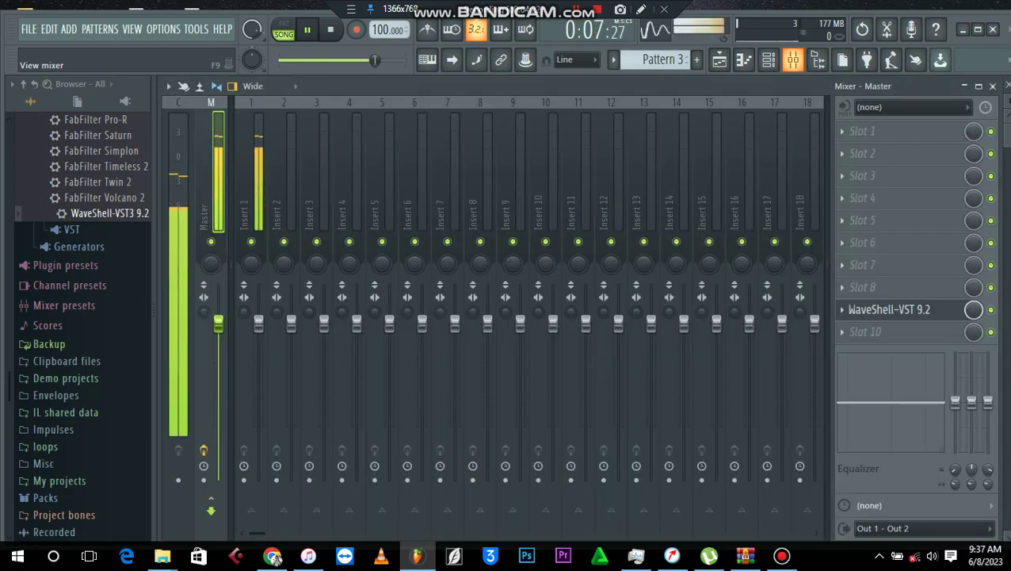
{"action": "key", "text": "F5"}
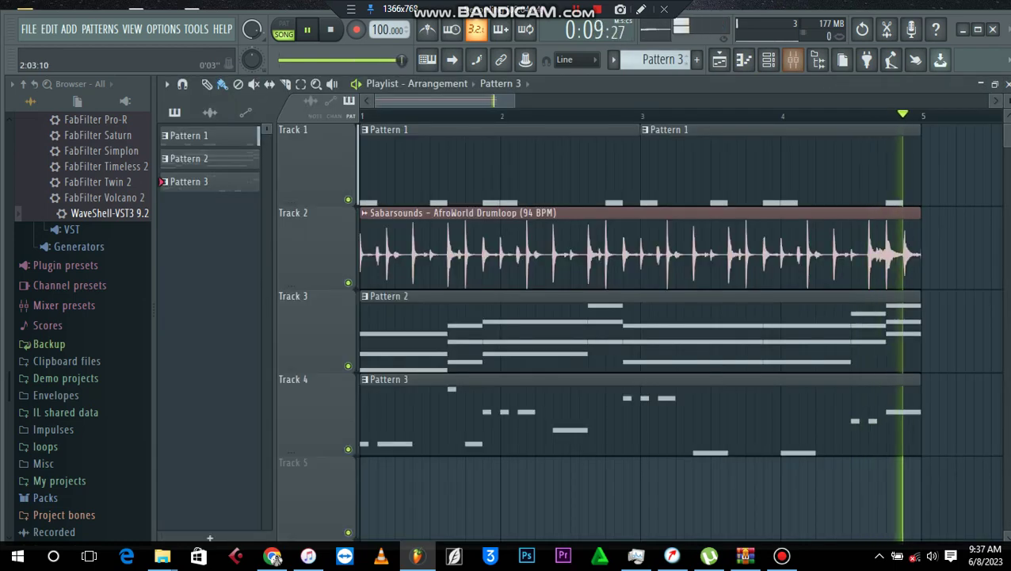
{"action": "key", "text": "F6"}
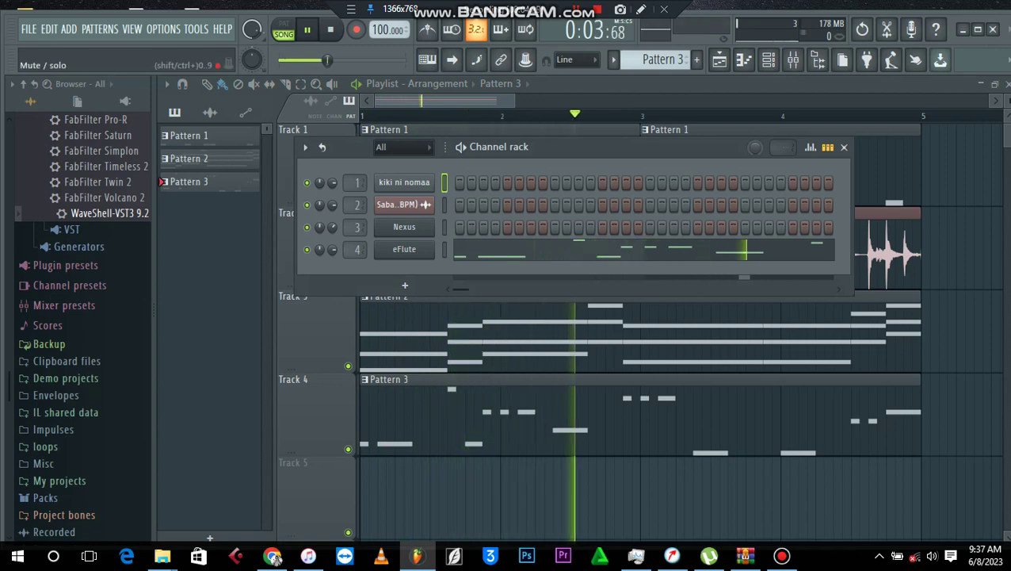
{"action": "key", "text": "F9"}
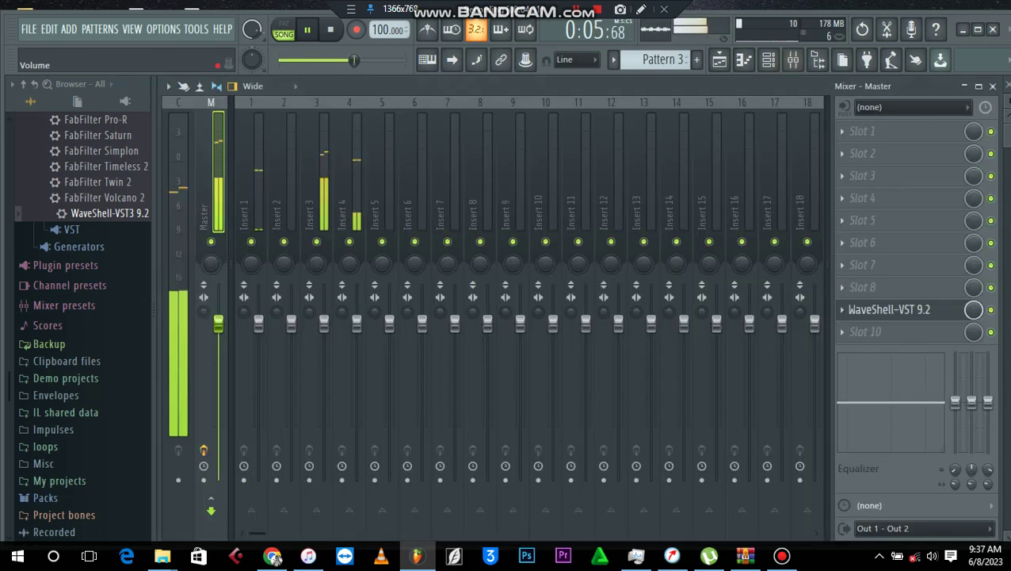
{"action": "key", "text": "F5"}
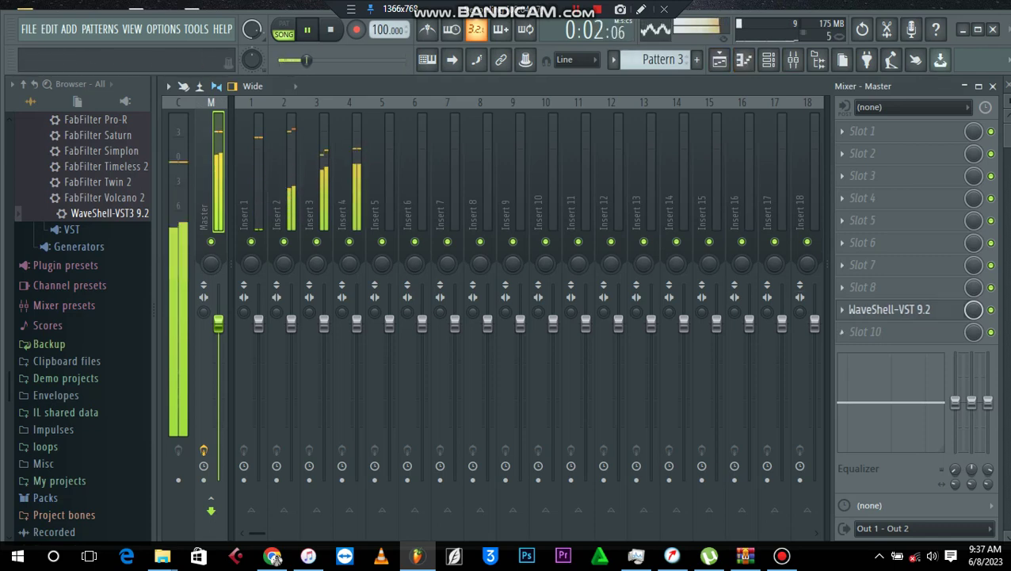
Lower the threshold of L1 Ultramaximizer on the Master track to -5.4 dB during playback, and stop the song.
{"action": "left_click", "coordinate": [888, 310]}
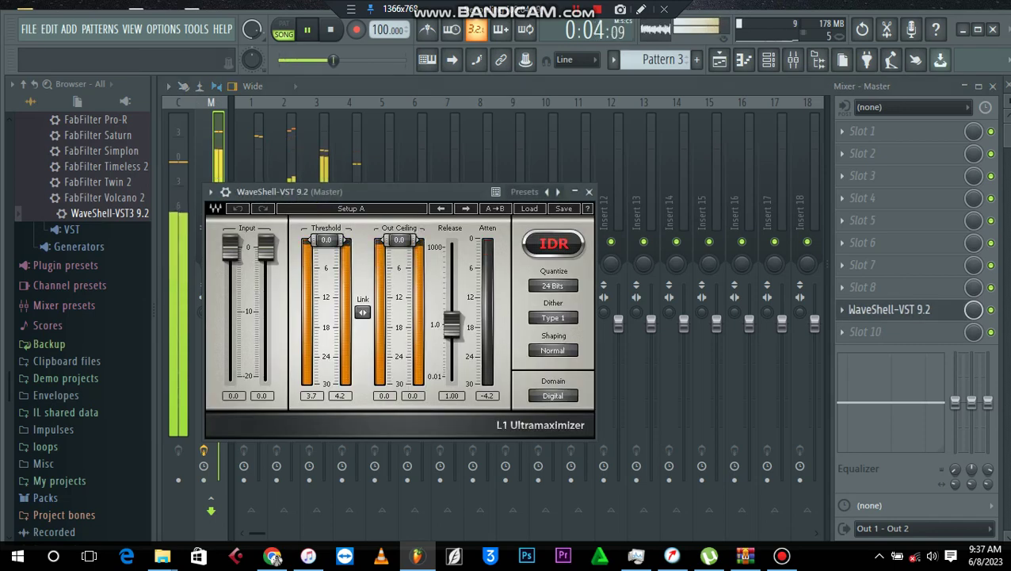
{"action": "left_click_drag", "start_coordinate": [326, 239], "coordinate": [326, 265]}
{"action": "key", "text": "space"}
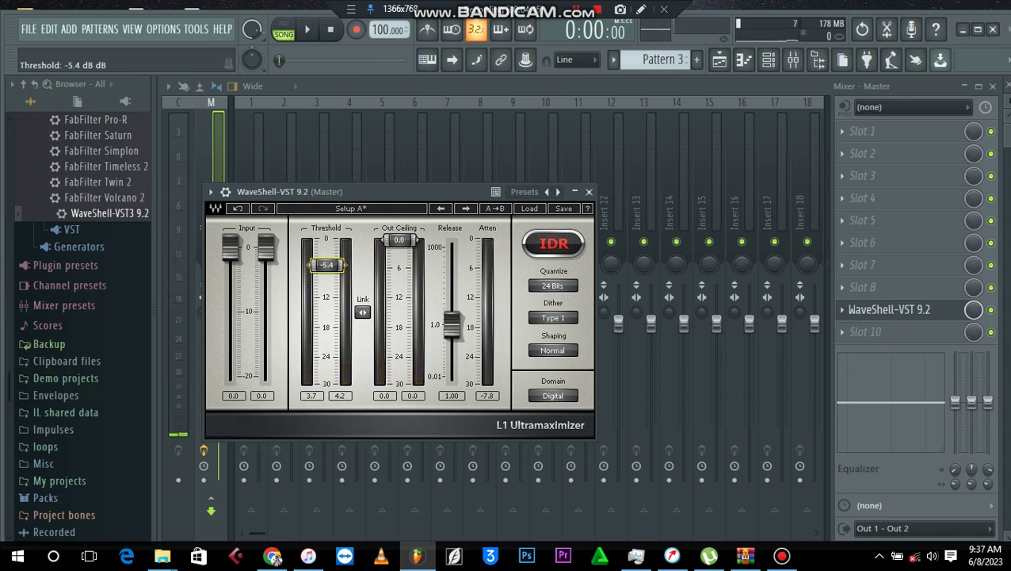
Audition the song through L1 Ultramaximizer, close the plugin window and disable the Master track's slot 9.
{"action": "key", "text": "space"}
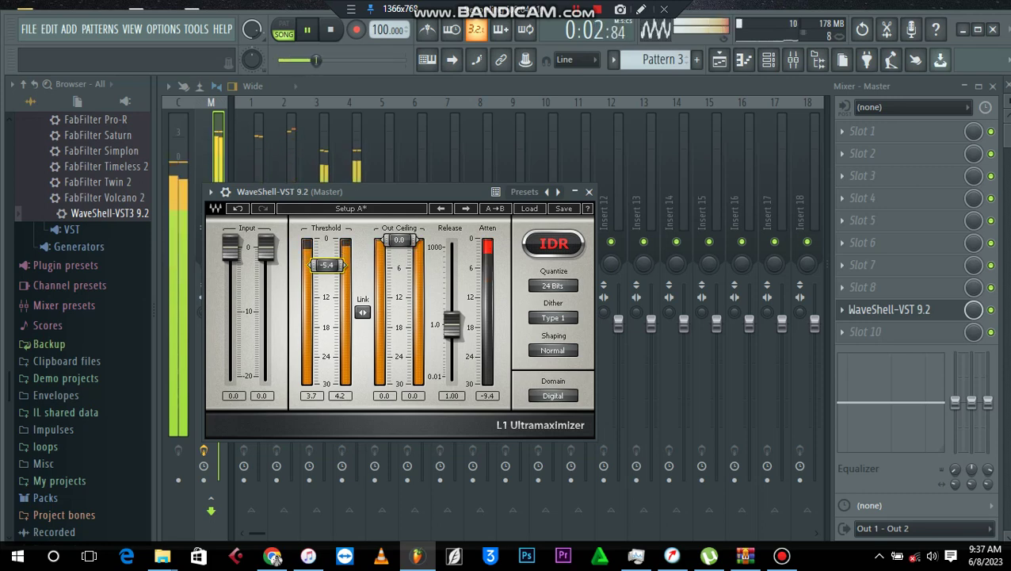
{"action": "key", "text": "space"}
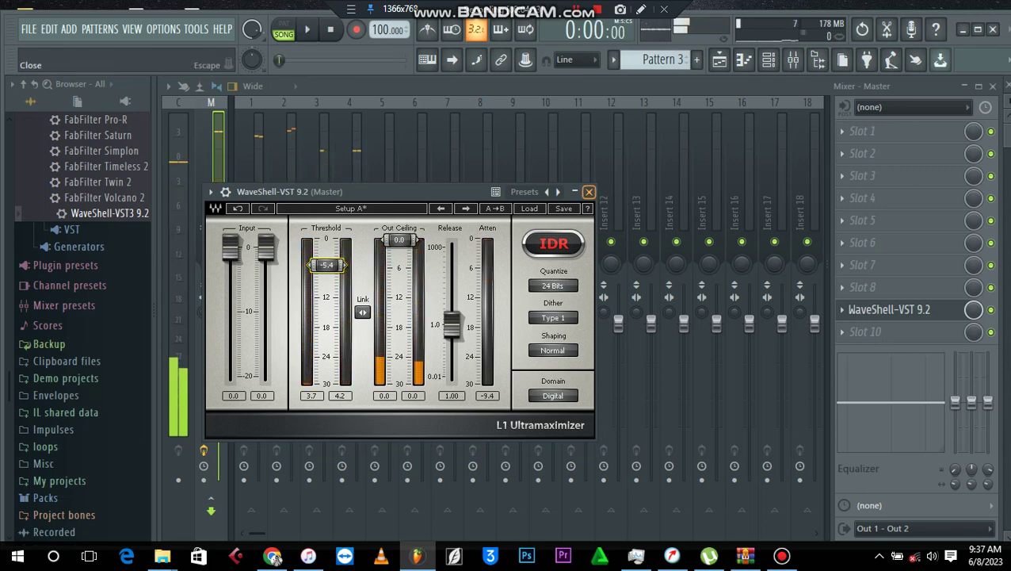
{"action": "key", "text": "Escape"}
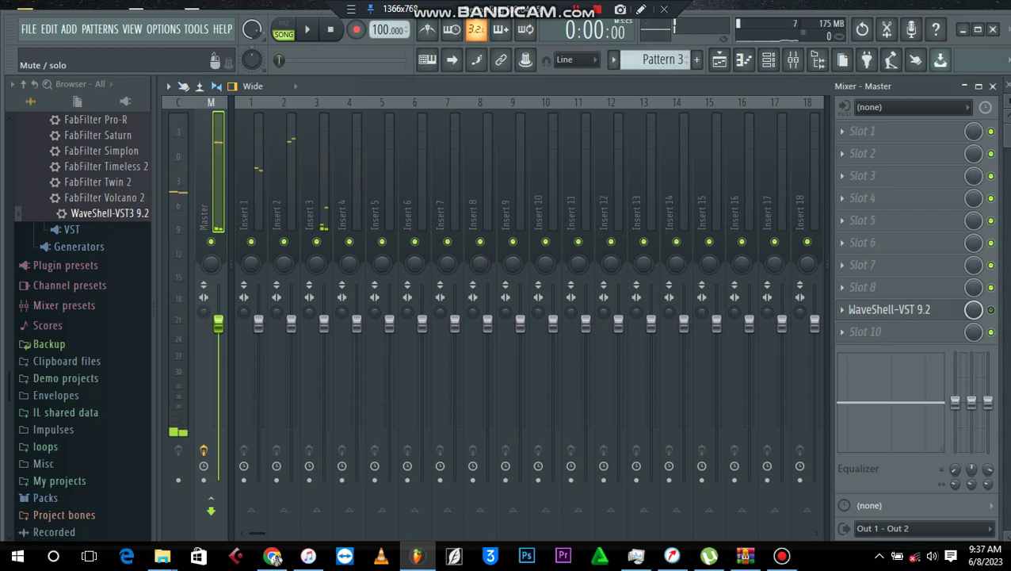
Solo mixer track Insert 1, play the song to hear it alone and stop playback.
{"action": "left_click", "coordinate": [251, 174]}
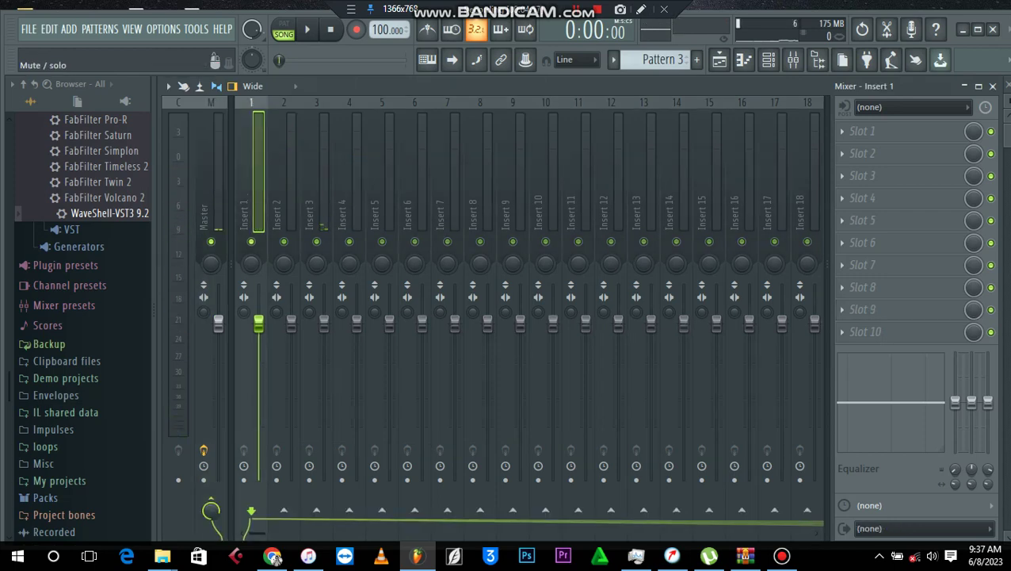
{"action": "key", "text": "space"}
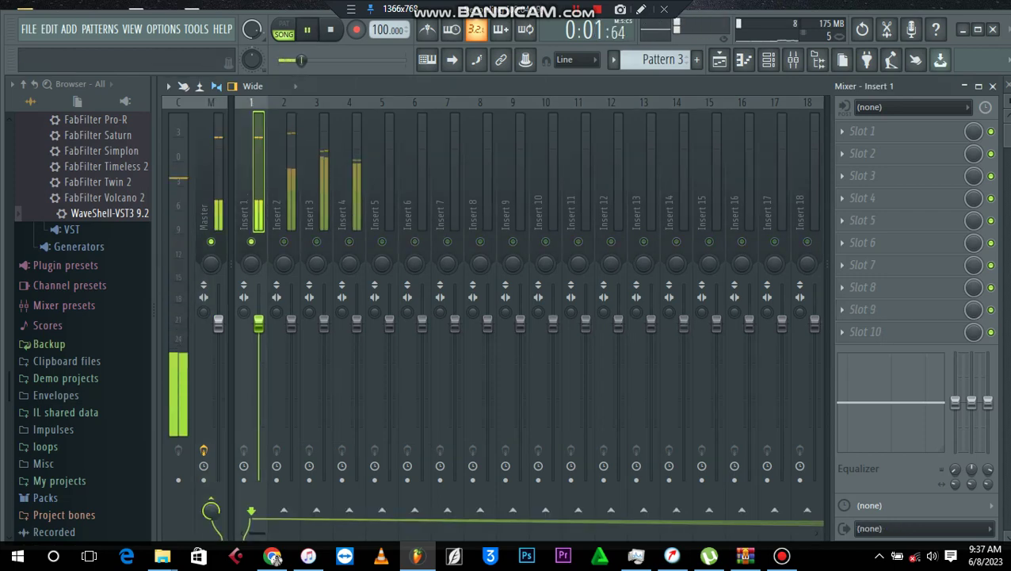
{"action": "key", "text": "space"}
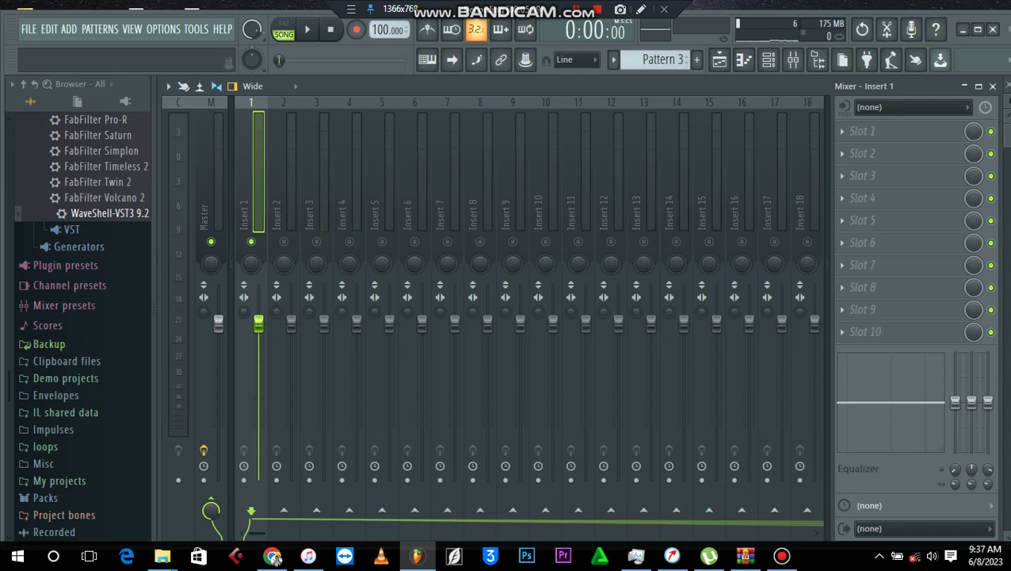
Load WaveShell-VST3 9.2 into slot 9 of Insert 1 and choose S360 Imager Stereo/5.0 as its plugin.
{"action": "left_click_drag", "start_coordinate": [109, 213], "coordinate": [887, 309]}
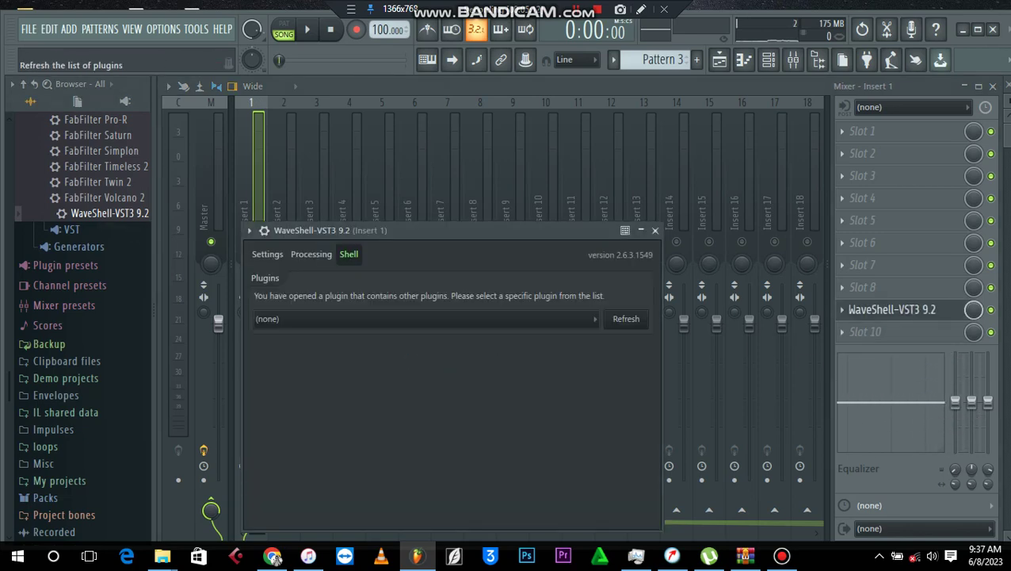
{"action": "left_click", "coordinate": [539, 319]}
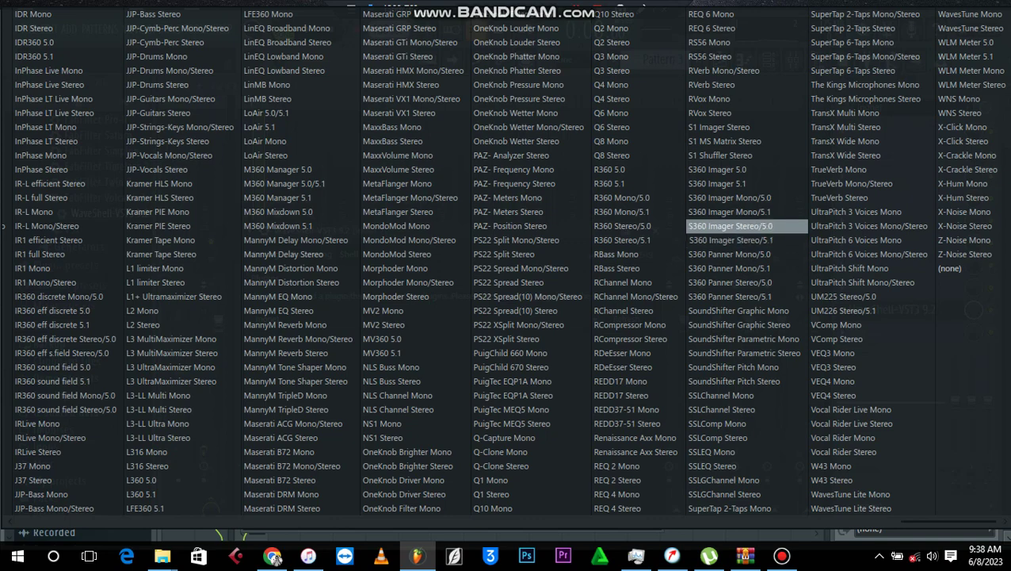
{"action": "left_click", "coordinate": [731, 226]}
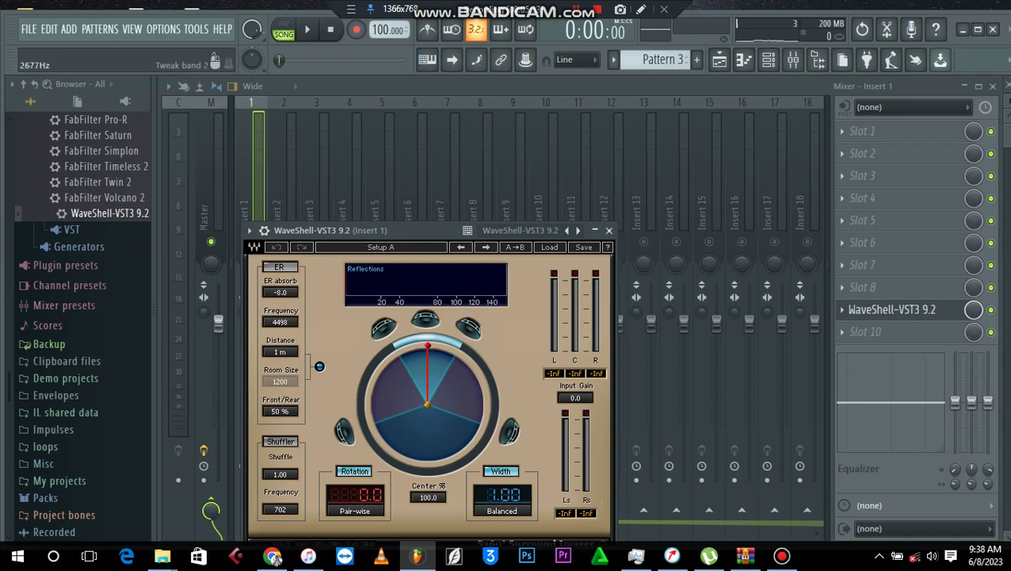
{"action": "left_click", "coordinate": [891, 309]}
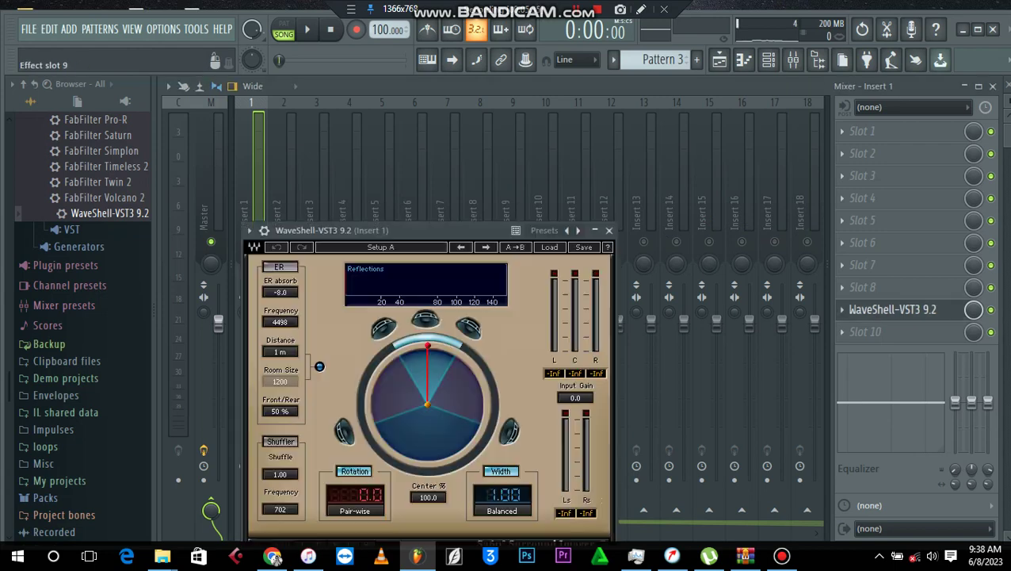
Reload WaveShell-VST3 9.2 in slot 9 of Insert 1, look through its plugin list and close the window without choosing one.
{"action": "left_click_drag", "start_coordinate": [892, 309], "coordinate": [888, 337]}
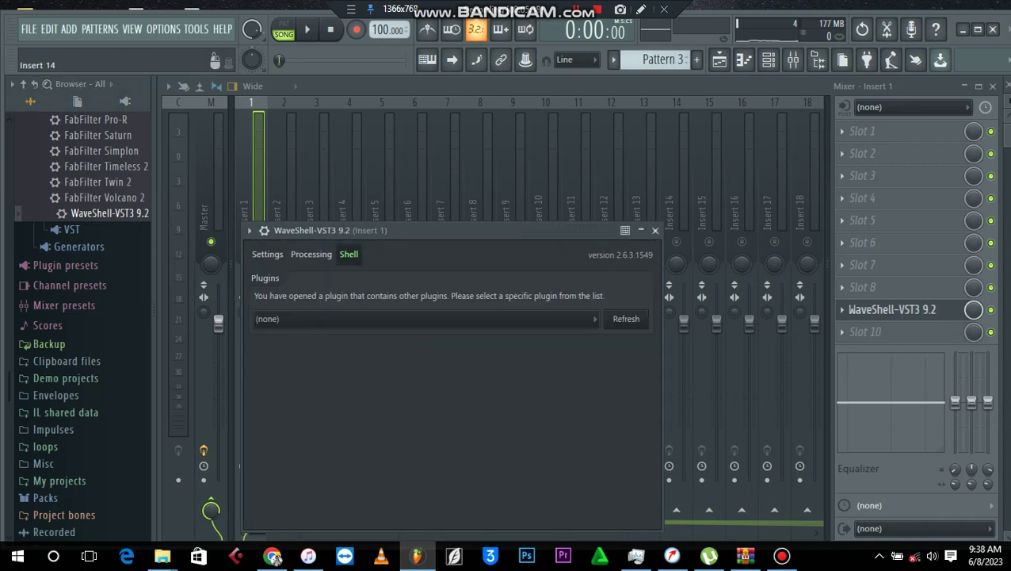
{"action": "left_click", "coordinate": [564, 319]}
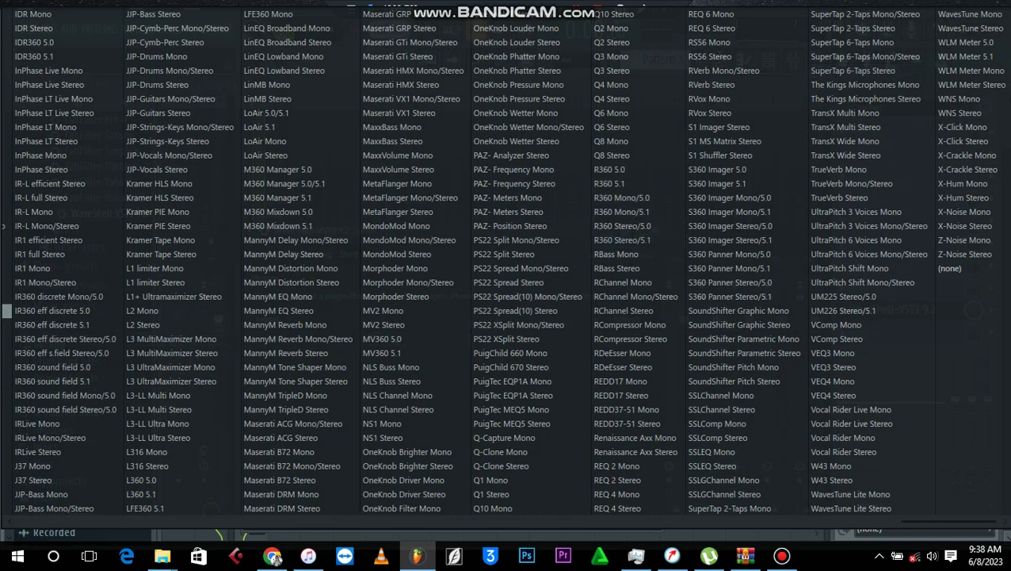
{"action": "key", "text": "Escape"}
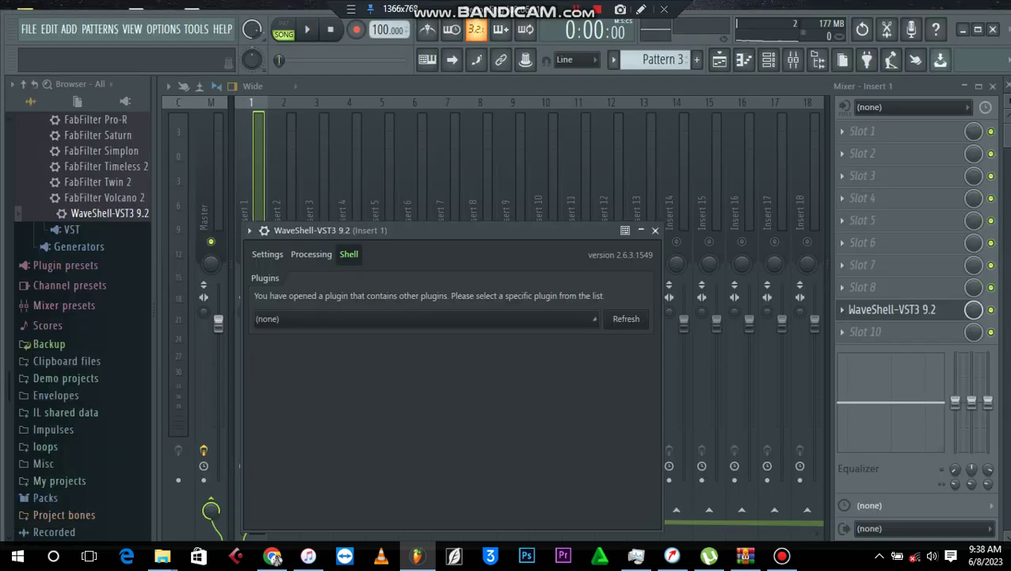
{"action": "left_click", "coordinate": [655, 230]}
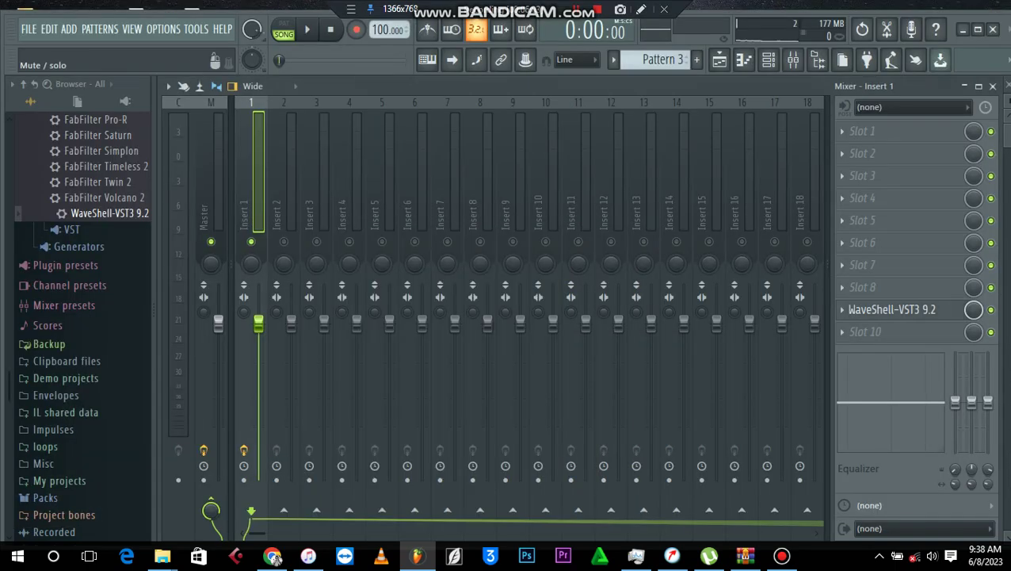
Delete WaveShell-VST3 9.2 from slot 9 of Insert 1.
{"action": "left_click", "coordinate": [841, 309]}
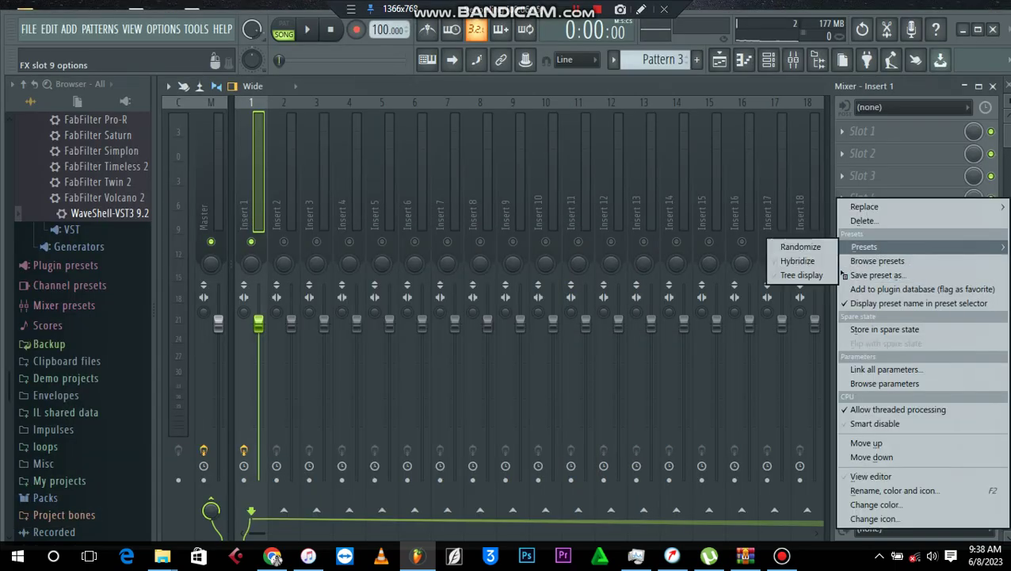
{"action": "left_click", "coordinate": [863, 220]}
{"action": "left_click", "coordinate": [580, 325]}
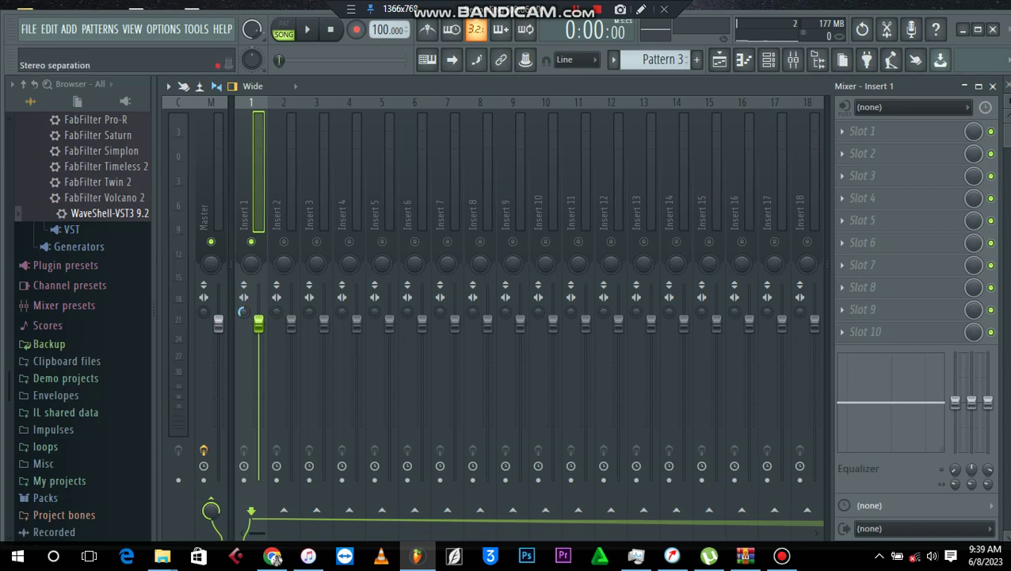
Reset Insert 1's stereo separation, compare both directions during playback, leave it turned clockwise and stop the song.
{"action": "right_click", "coordinate": [243, 312]}
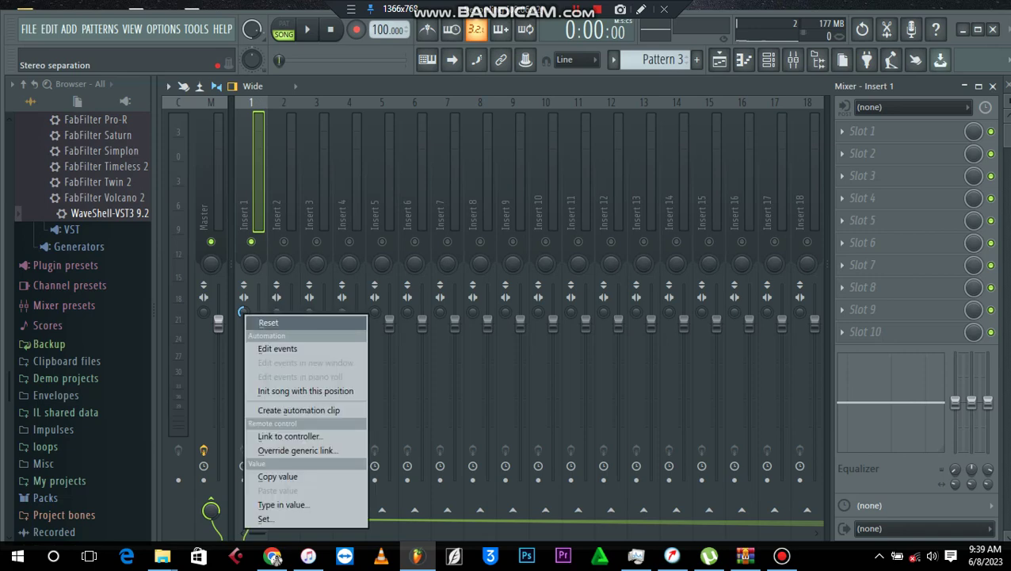
{"action": "left_click", "coordinate": [252, 321]}
{"action": "key", "text": "space"}
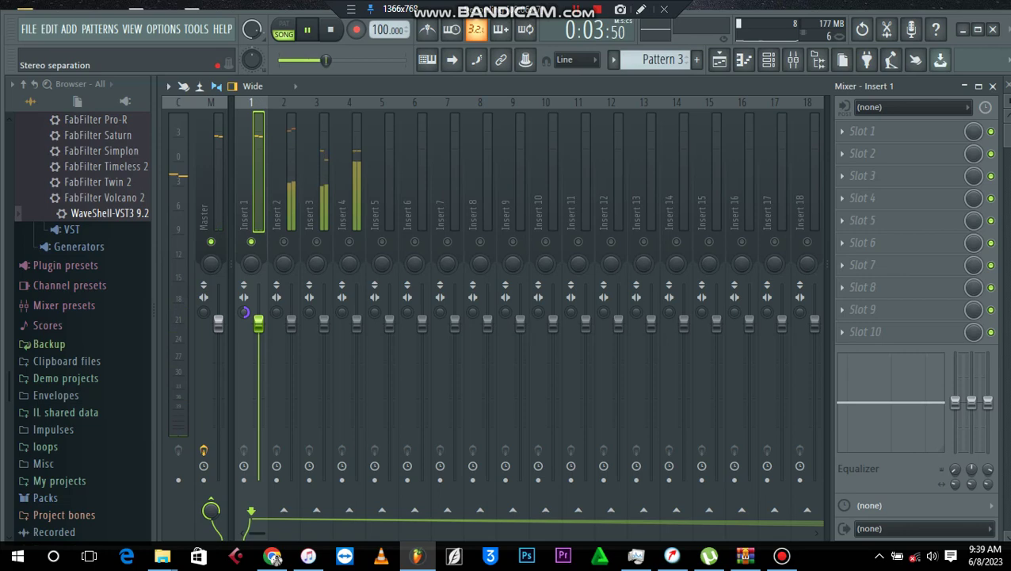
{"action": "left_click_drag", "start_coordinate": [245, 312], "coordinate": [245, 358]}
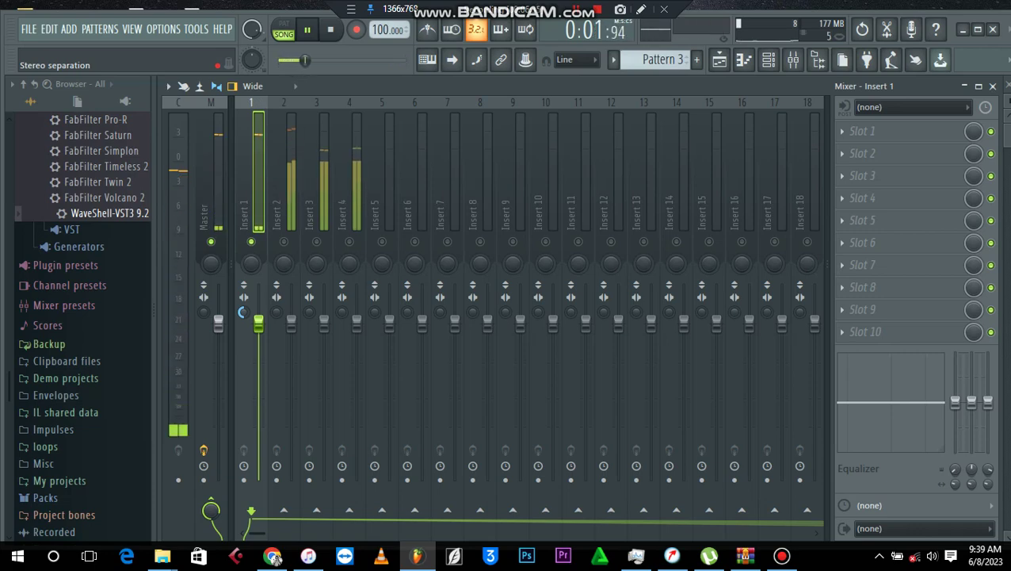
{"action": "left_click_drag", "start_coordinate": [245, 312], "coordinate": [245, 287]}
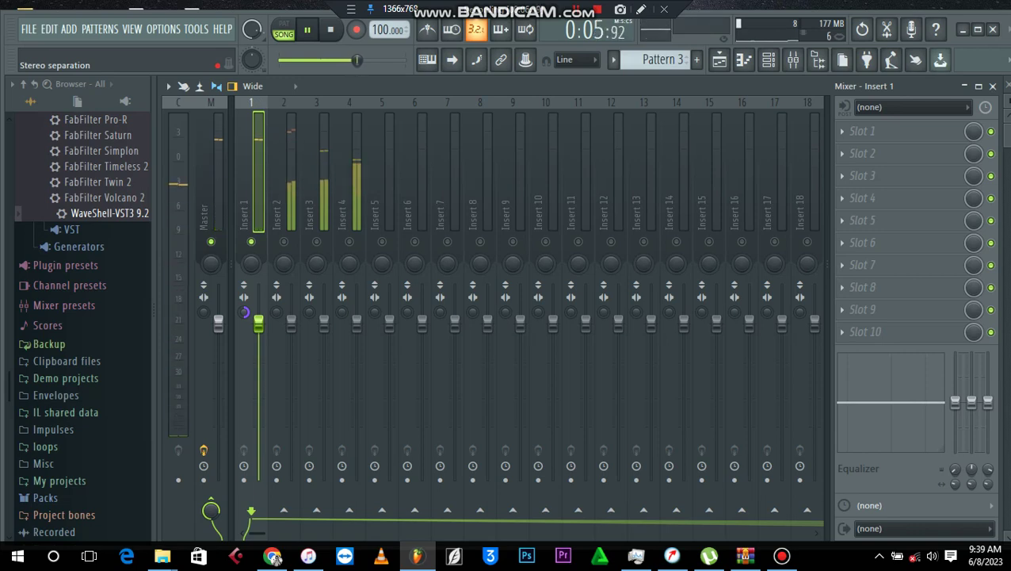
{"action": "key", "text": "space"}
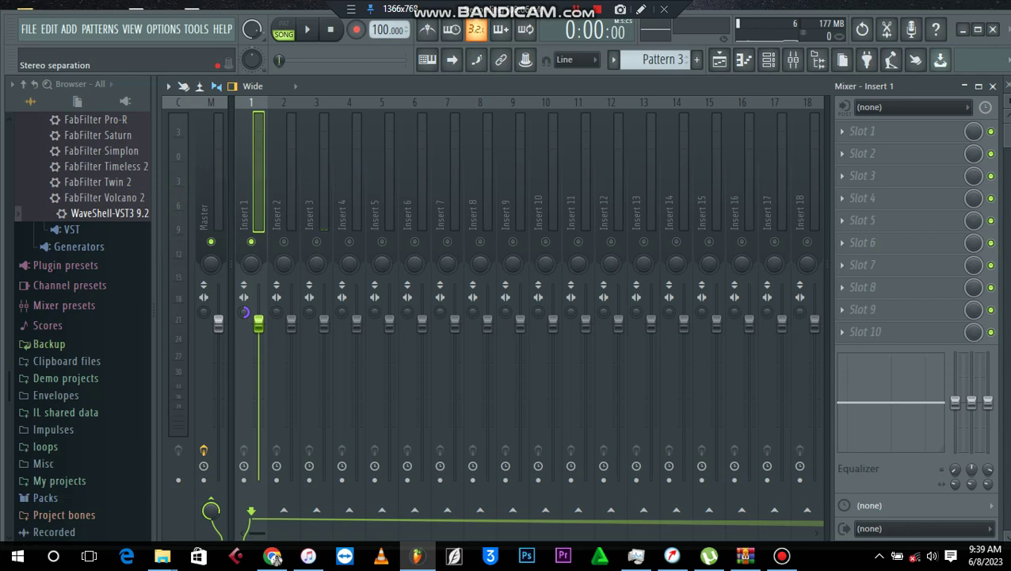
During playback, unmute Insert 4, turn its stereo separation clockwise and lower its volume fader, and stop the song.
{"action": "key", "text": "space"}
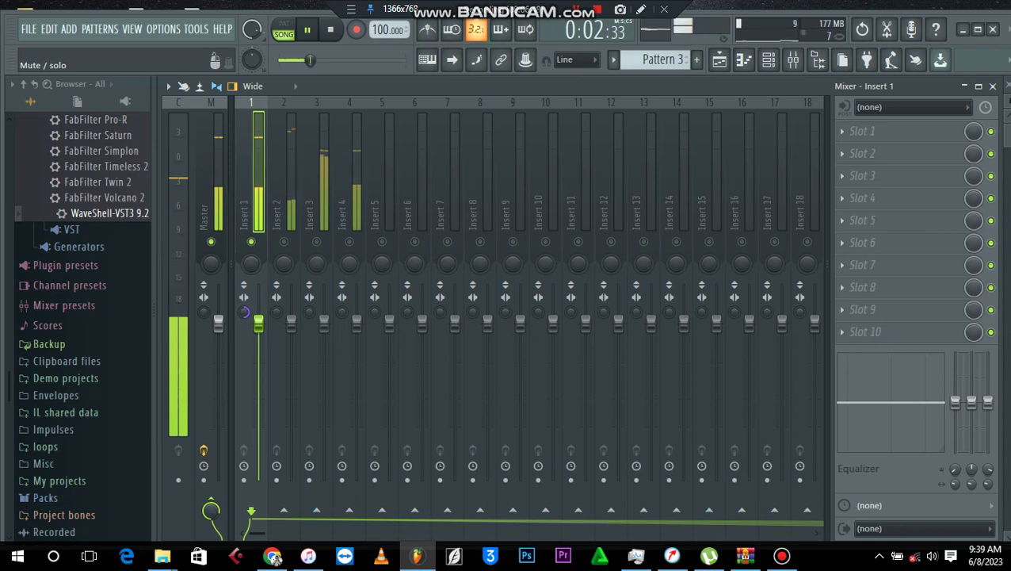
{"action": "left_click", "coordinate": [349, 174]}
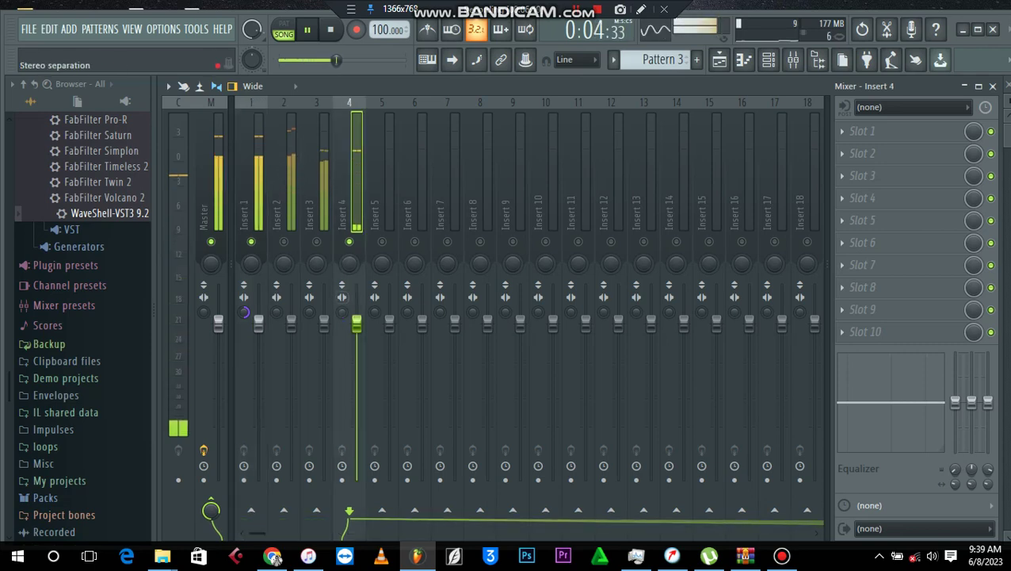
{"action": "left_click_drag", "start_coordinate": [343, 313], "coordinate": [357, 357]}
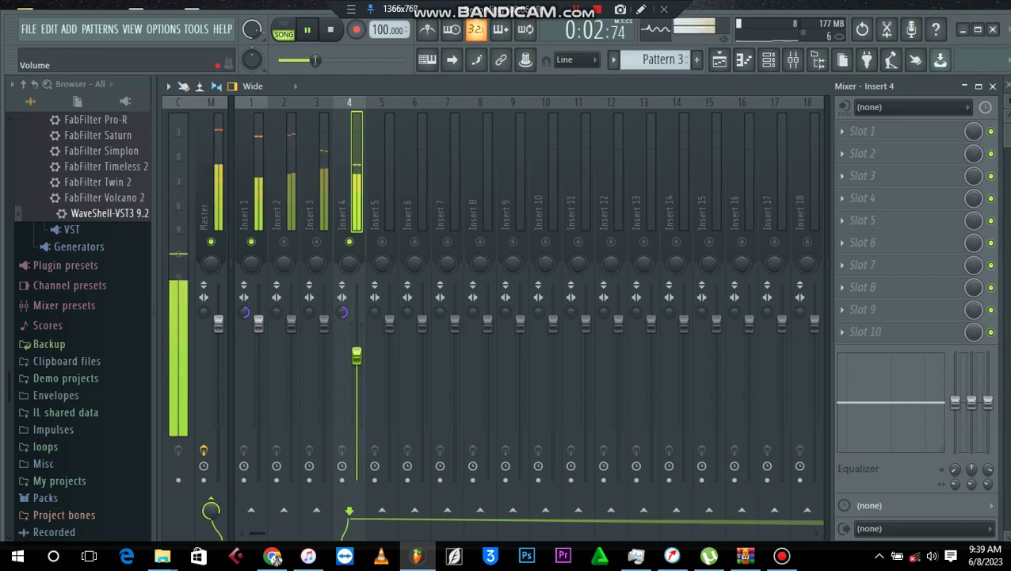
{"action": "key", "text": "space"}
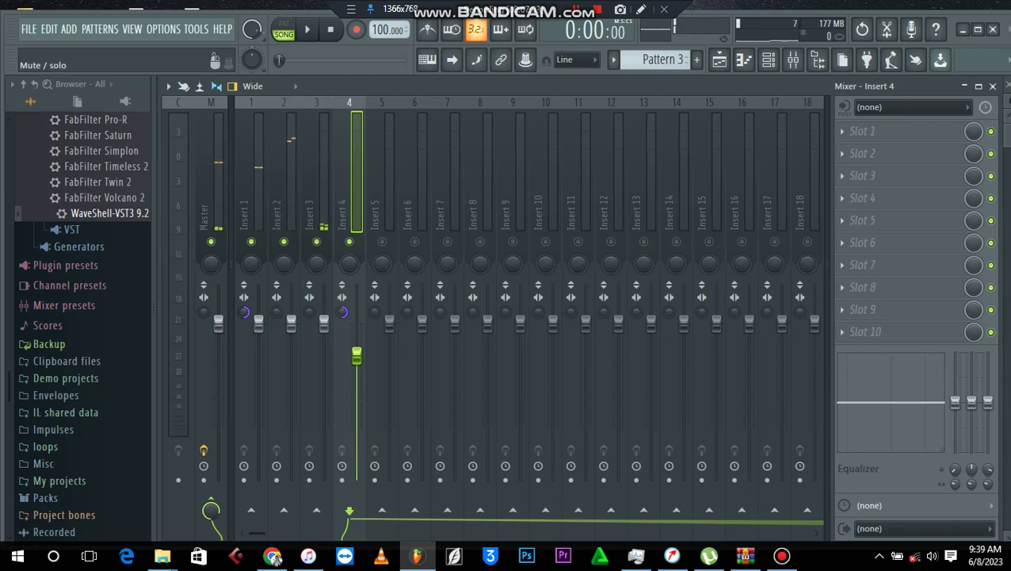
During playback, lower Insert 2's volume slightly and Insert 3's clearly with both tracks unmuted, and stop the song.
{"action": "key", "text": "space"}
{"action": "mouse_move", "coordinate": [291, 321]}
{"action": "left_mouse_down"}
{"action": "mouse_move", "coordinate": [291, 342]}
{"action": "mouse_move", "coordinate": [291, 330]}
{"action": "left_mouse_up"}
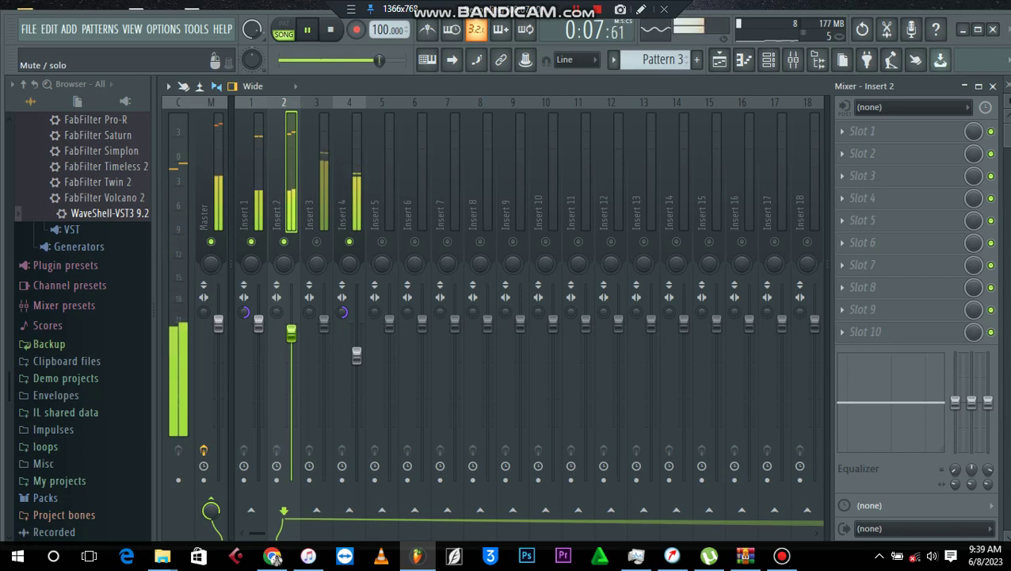
{"action": "left_click_drag", "start_coordinate": [324, 320], "coordinate": [324, 357]}
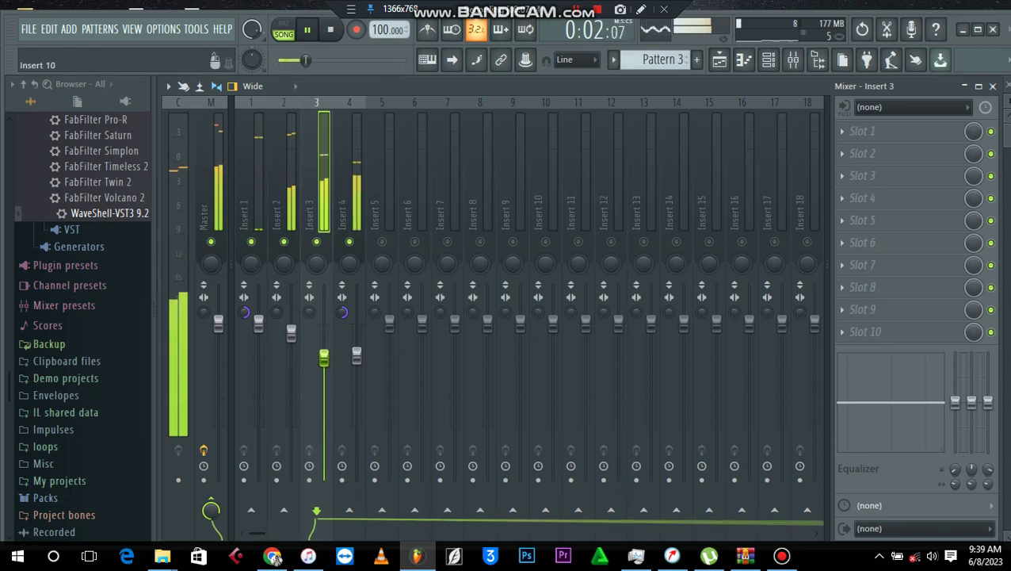
{"action": "left_click_drag", "start_coordinate": [319, 60], "coordinate": [338, 60]}
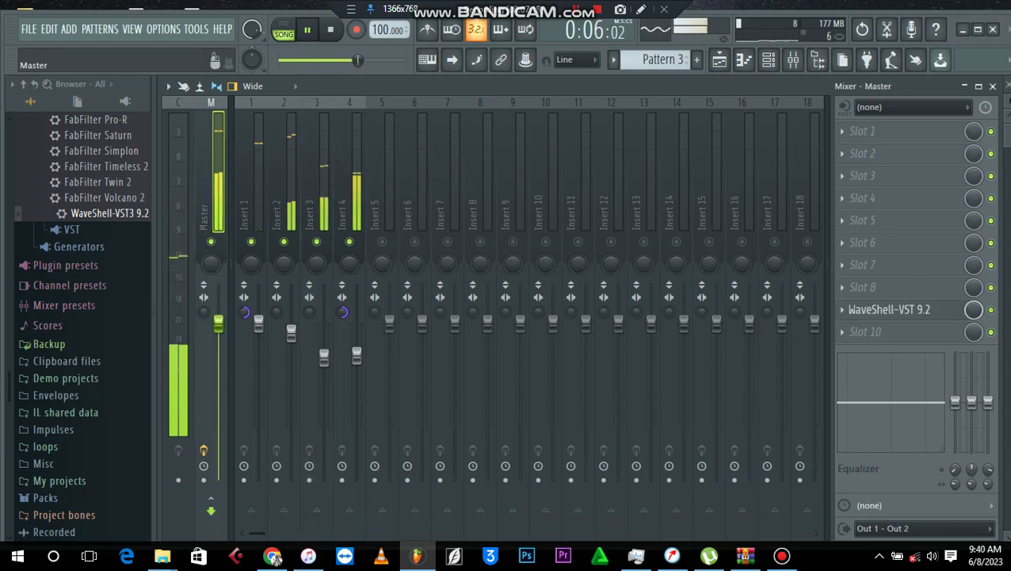
{"action": "key", "text": "space"}
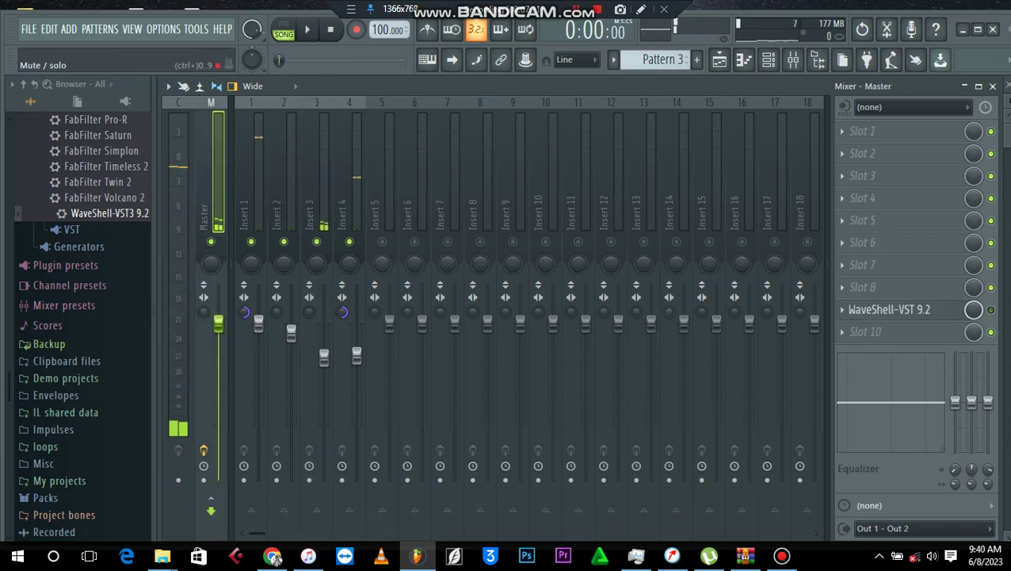
Enable and open L1 Ultramaximizer in the Master track's slot 9 and audition the song with its threshold at -11.9 dB.
{"action": "left_click", "coordinate": [888, 309]}
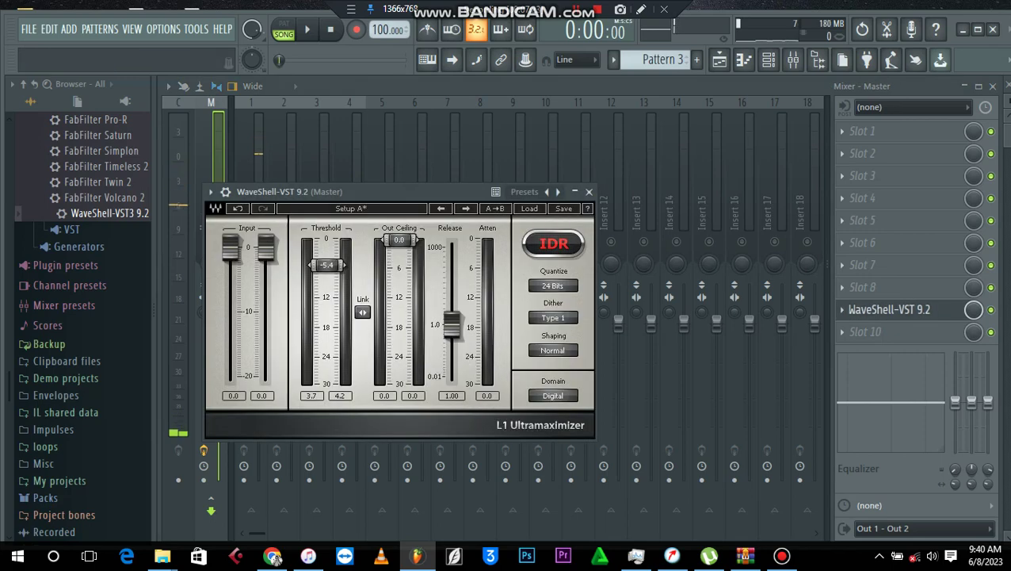
{"action": "key", "text": "space"}
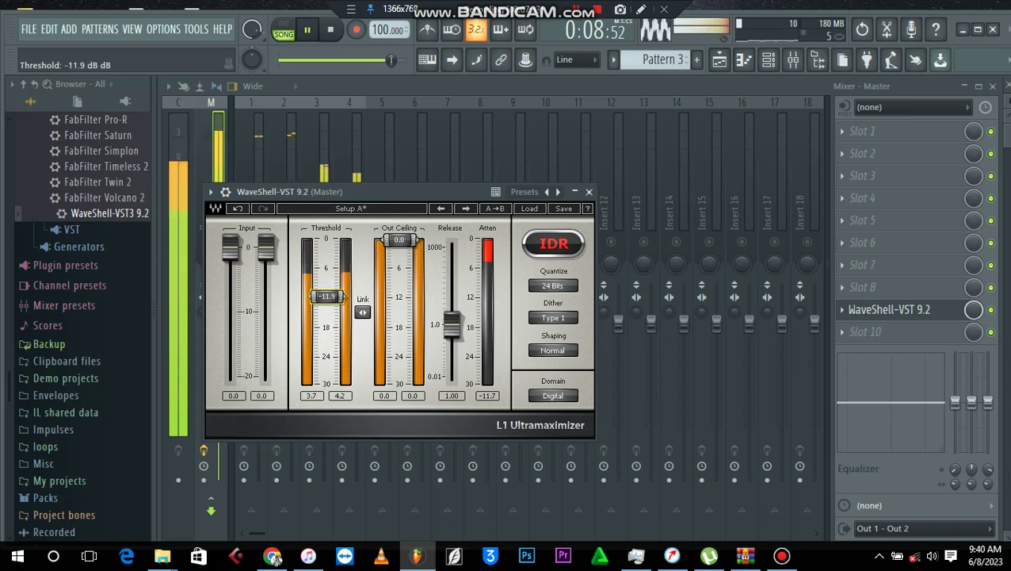
{"action": "key", "text": "space"}
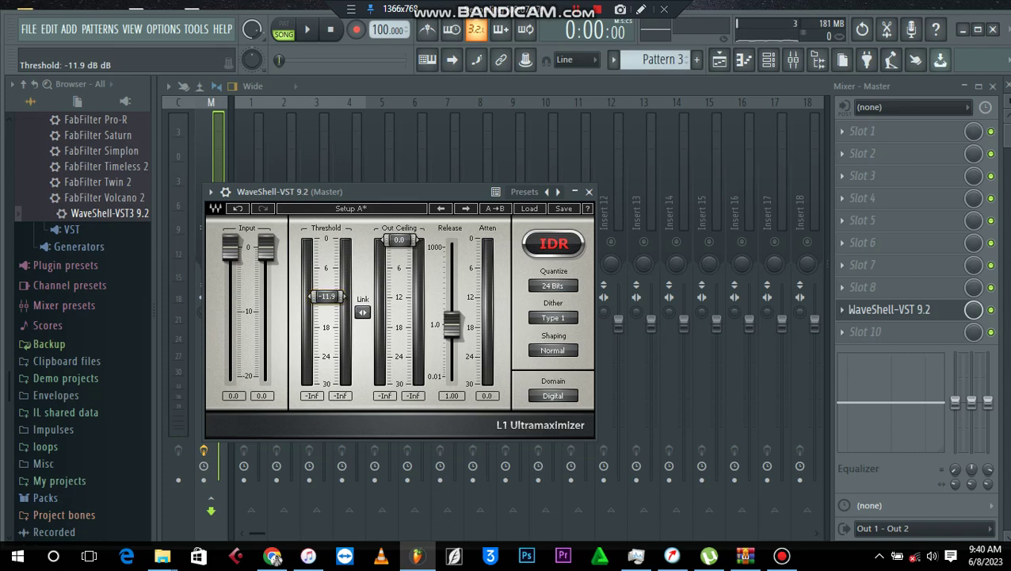
Raise the L1 Ultramaximizer threshold to -4.2 dB while auditioning the song, close the plugin window and stop playback.
{"action": "left_click_drag", "start_coordinate": [326, 296], "coordinate": [327, 280]}
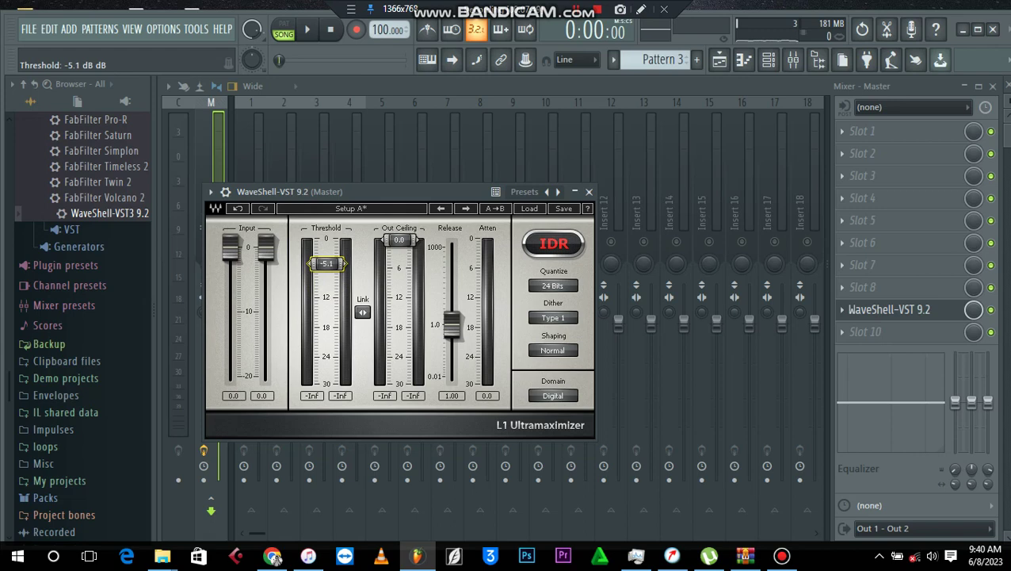
{"action": "key", "text": "space"}
{"action": "left_click_drag", "start_coordinate": [326, 263], "coordinate": [326, 259]}
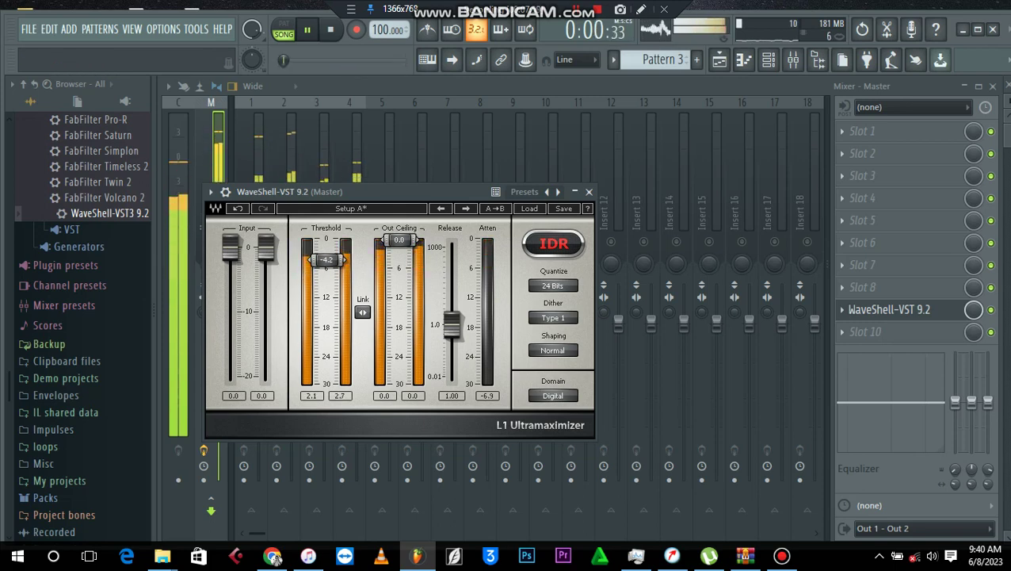
{"action": "key", "text": "Escape"}
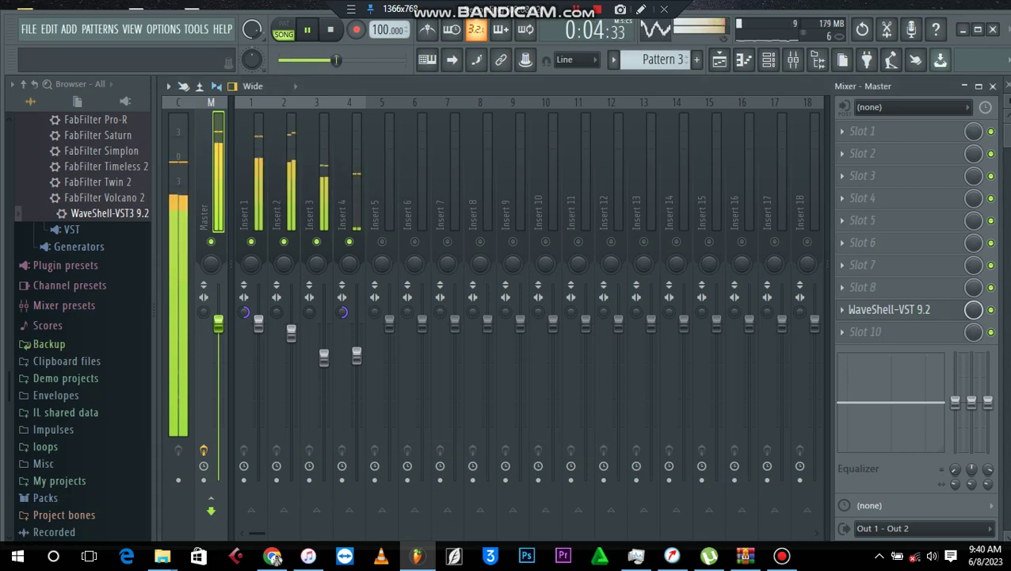
{"action": "key", "text": "space"}
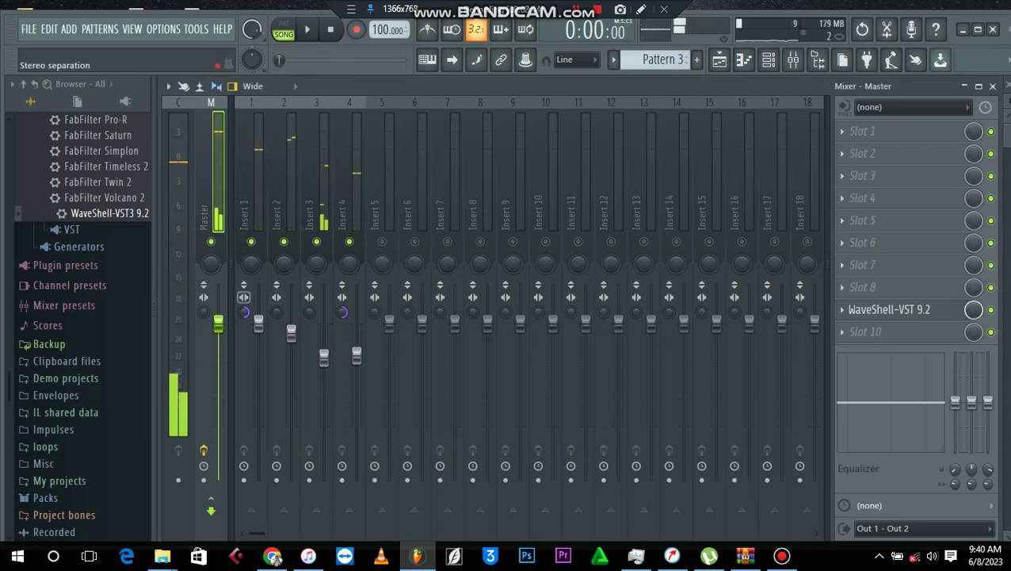
Reset the stereo separation of Insert 1 and Insert 4, and play the song to hear it without the effect.
{"action": "right_click", "coordinate": [246, 313]}
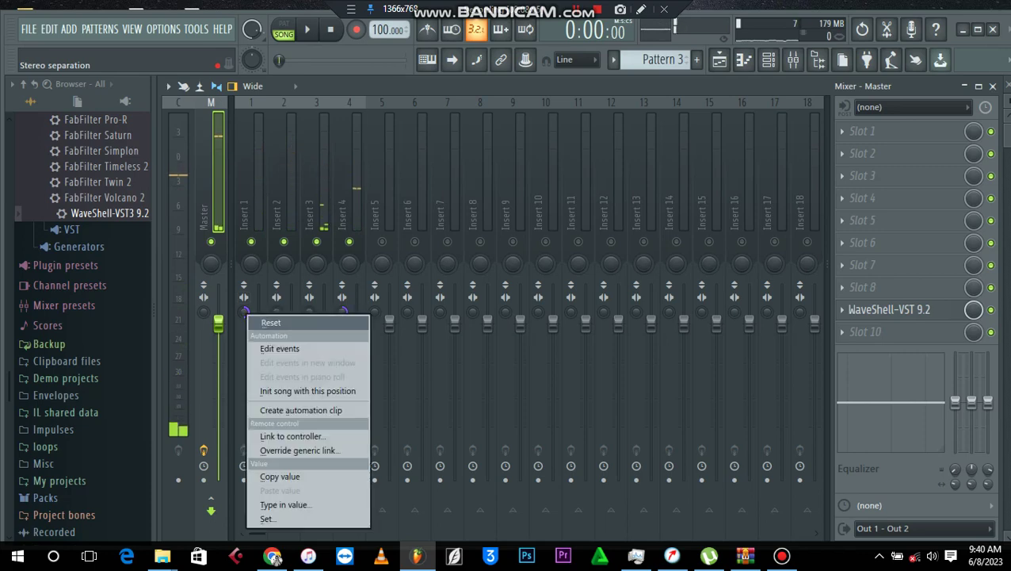
{"action": "left_click", "coordinate": [271, 322]}
{"action": "right_click", "coordinate": [342, 312]}
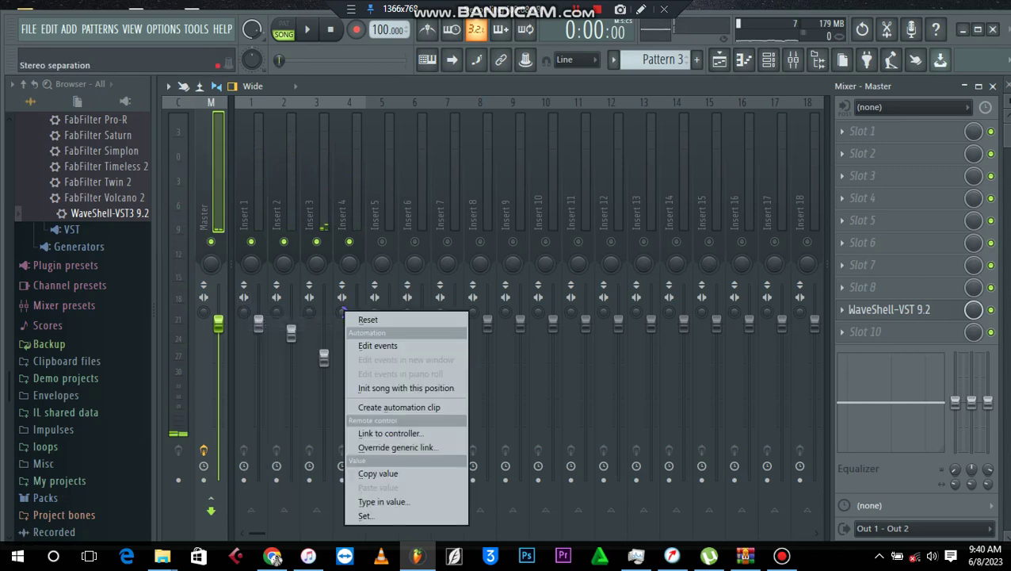
{"action": "left_click", "coordinate": [364, 319]}
{"action": "key", "text": "space"}
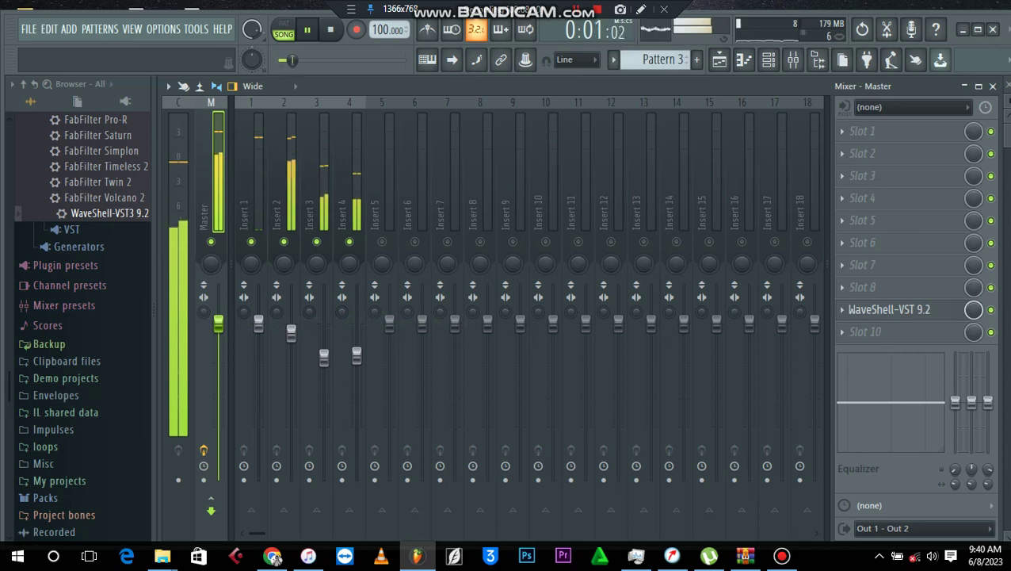
{"action": "key", "text": "space"}
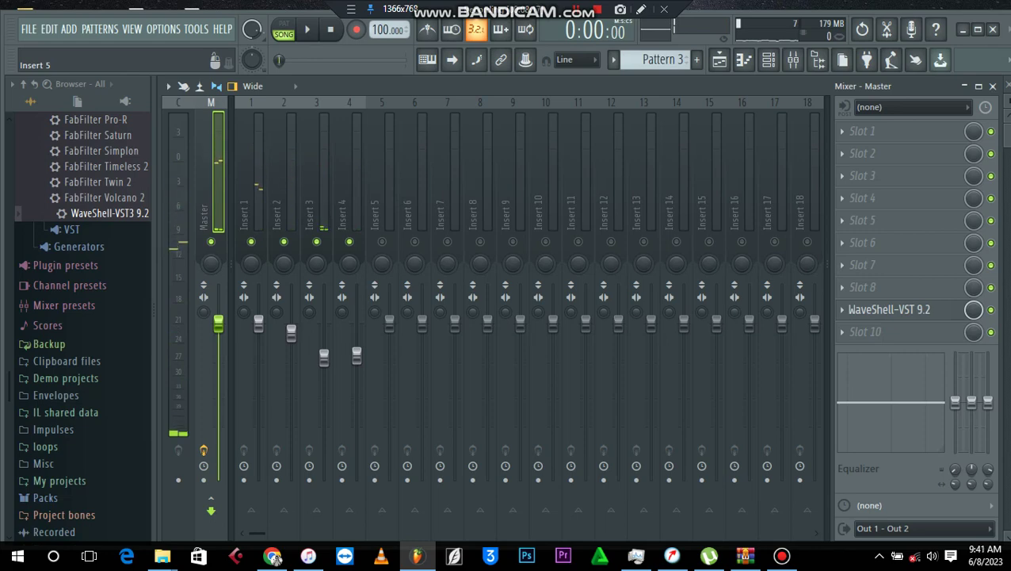
Turn the stereo separation of Insert 1 and Insert 4 clockwise again during playback, and stop the song.
{"action": "key", "text": "space"}
{"action": "left_click", "coordinate": [244, 312]}
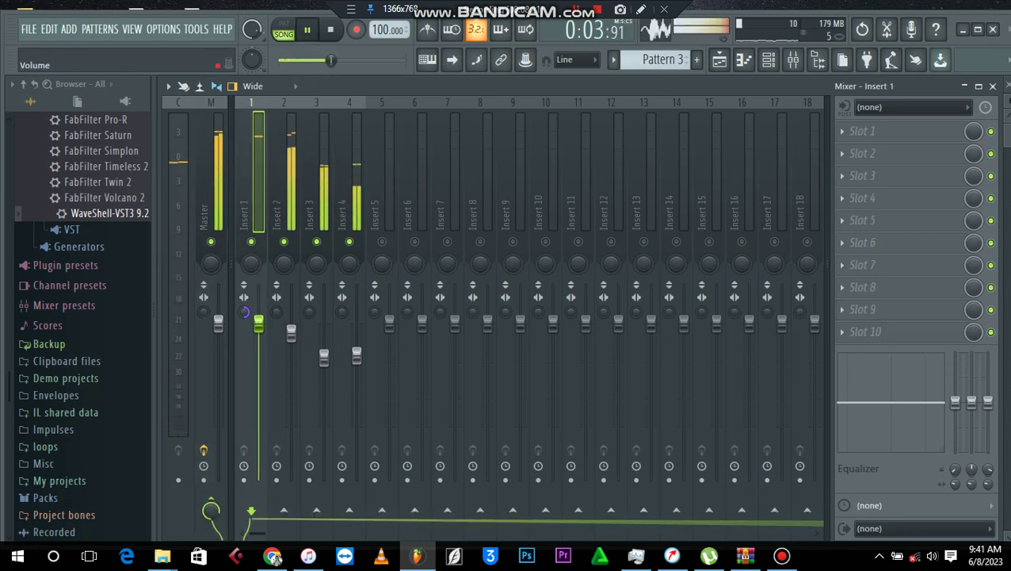
{"action": "left_click_drag", "start_coordinate": [331, 59], "coordinate": [356, 59]}
{"action": "left_click_drag", "start_coordinate": [342, 312], "coordinate": [342, 312]}
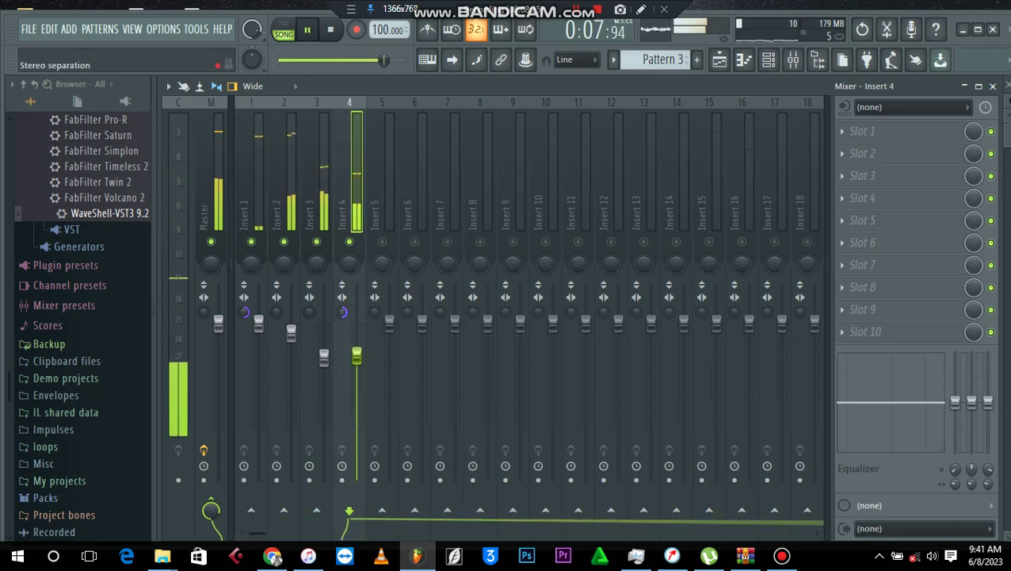
{"action": "key", "text": "space"}
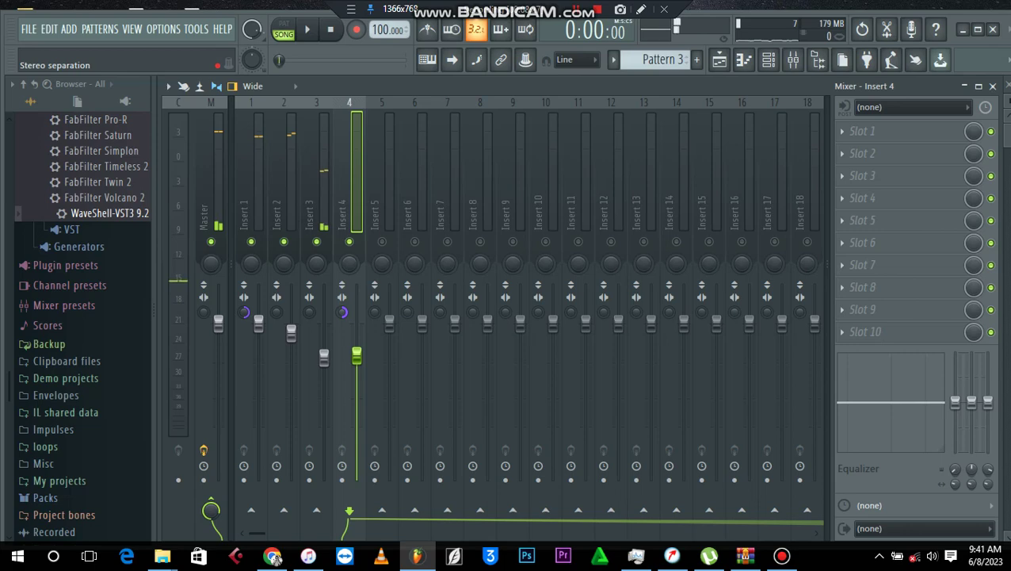